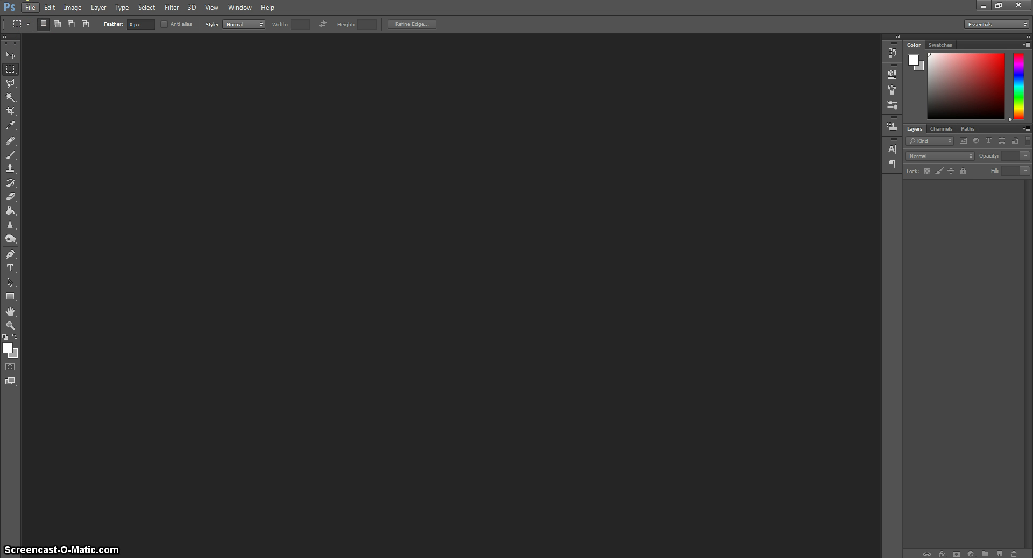
# Start a new document and enter "Patrick Kane design" as its name
pyautogui.click(29, 6)
pyautogui.click(32, 21)
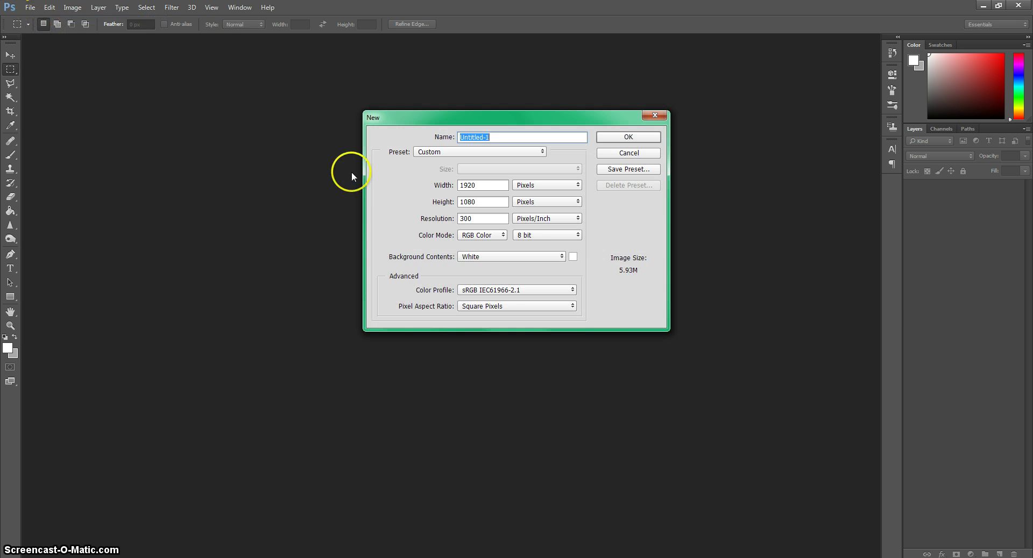
pyautogui.click(29, 7)
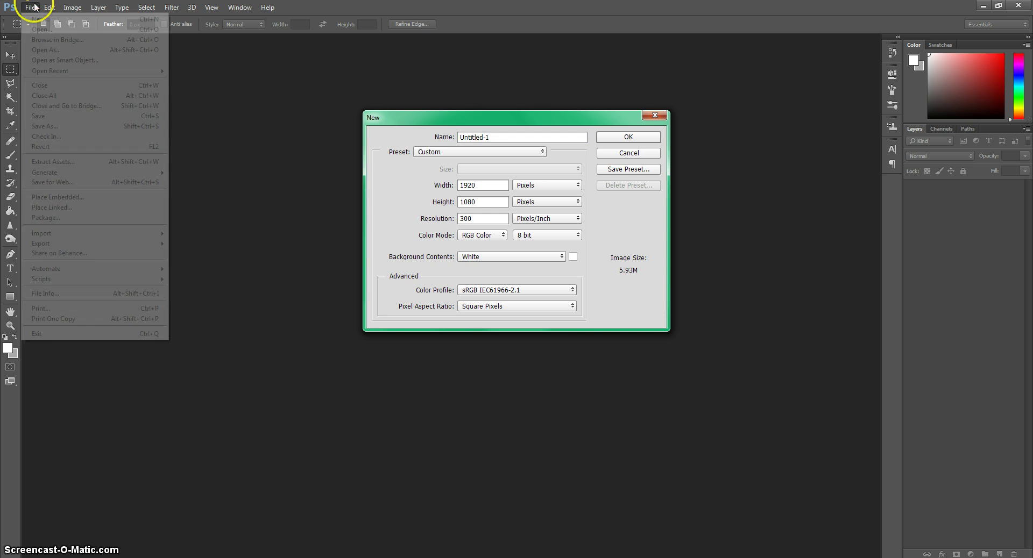
pyautogui.click(48, 8)
pyautogui.click(49, 7)
pyautogui.click(386, 170)
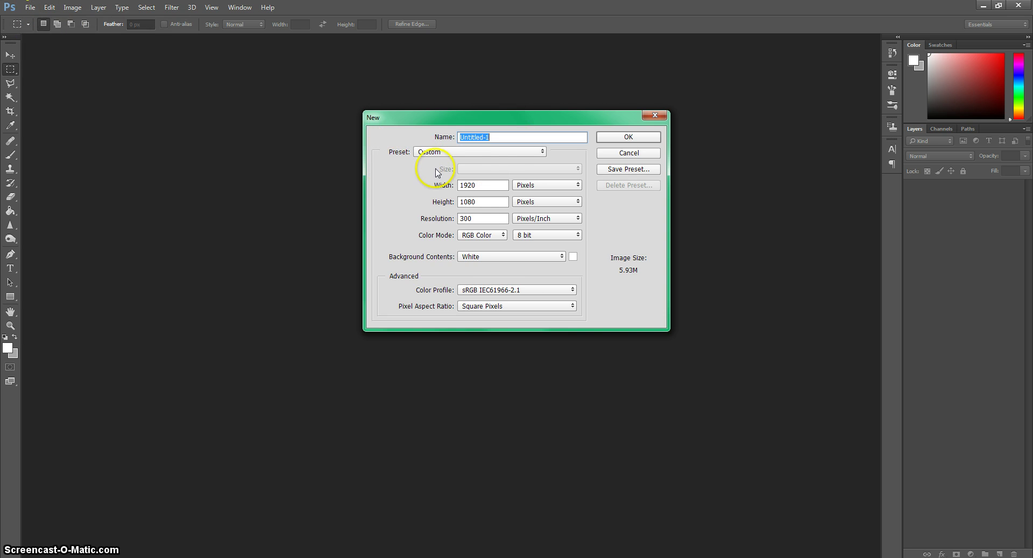
pyautogui.moveTo(510, 137); pyautogui.dragTo(467, 137)
pyautogui.write('Patrick Kane design')
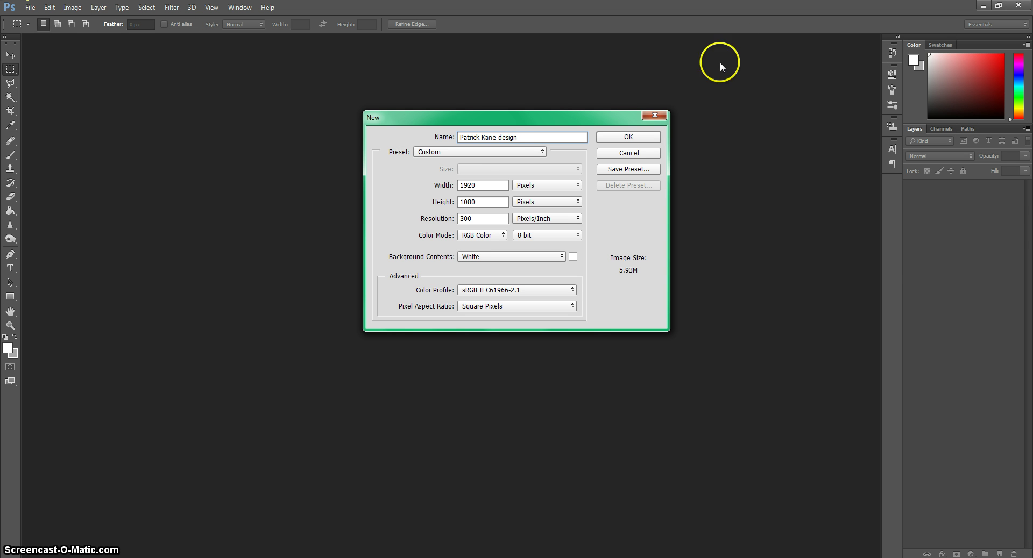
# Clear the document name and create the 1920 × 1080 pixel document at 300 pixels/inch with a white background
pyautogui.click(476, 186)
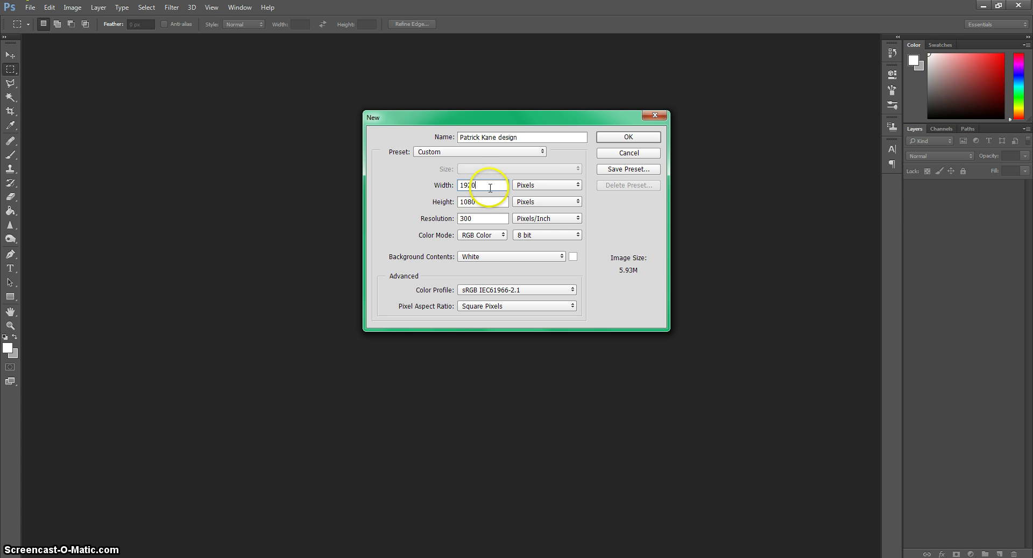
pyautogui.doubleClick(487, 202)
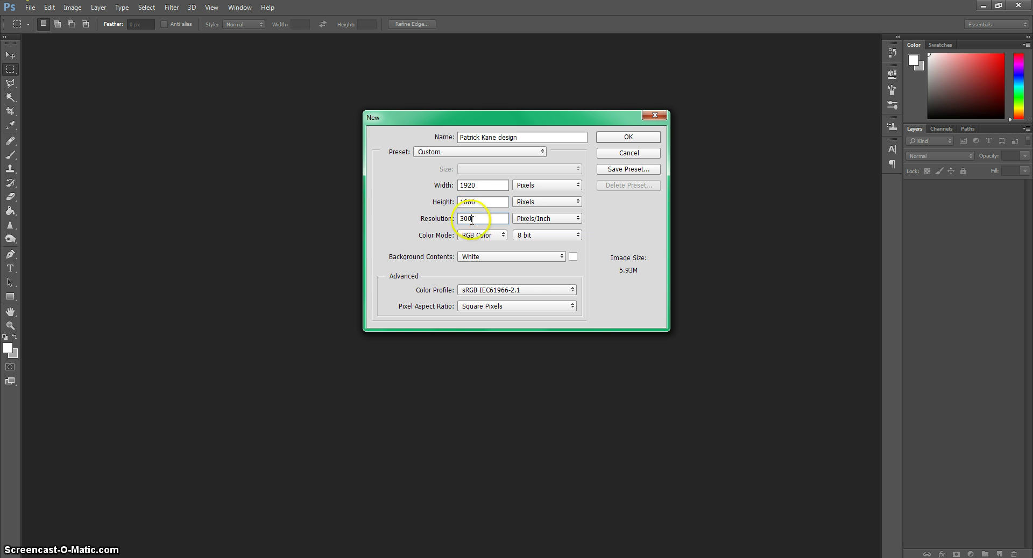
pyautogui.doubleClick(476, 219)
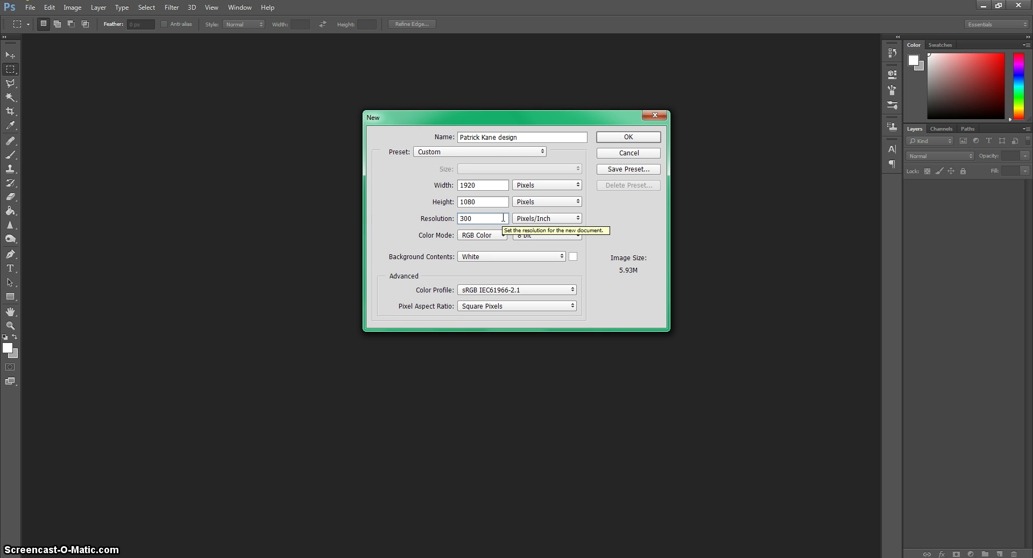
pyautogui.moveTo(580, 138); pyautogui.dragTo(463, 145)
pyautogui.press('BackSpace')
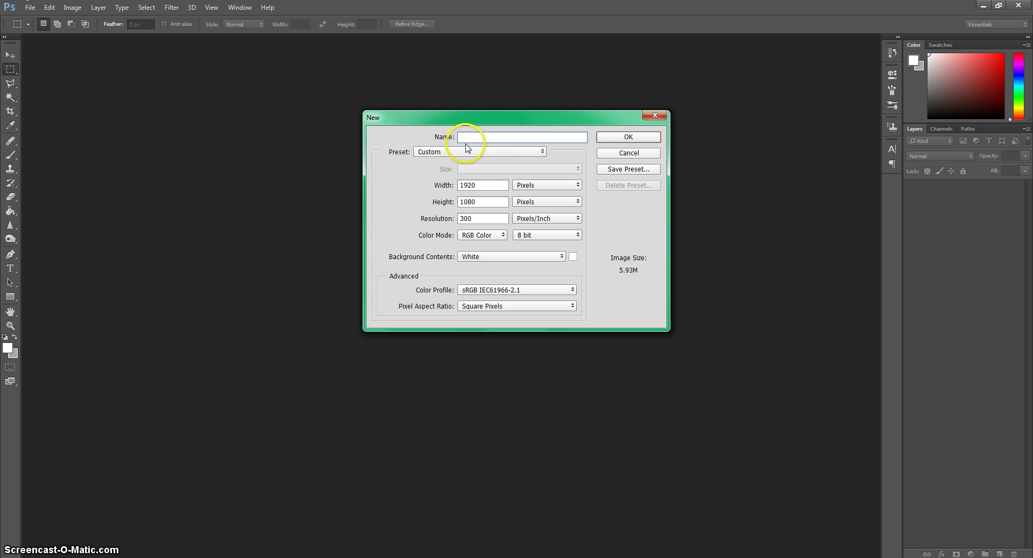
pyautogui.click(634, 135)
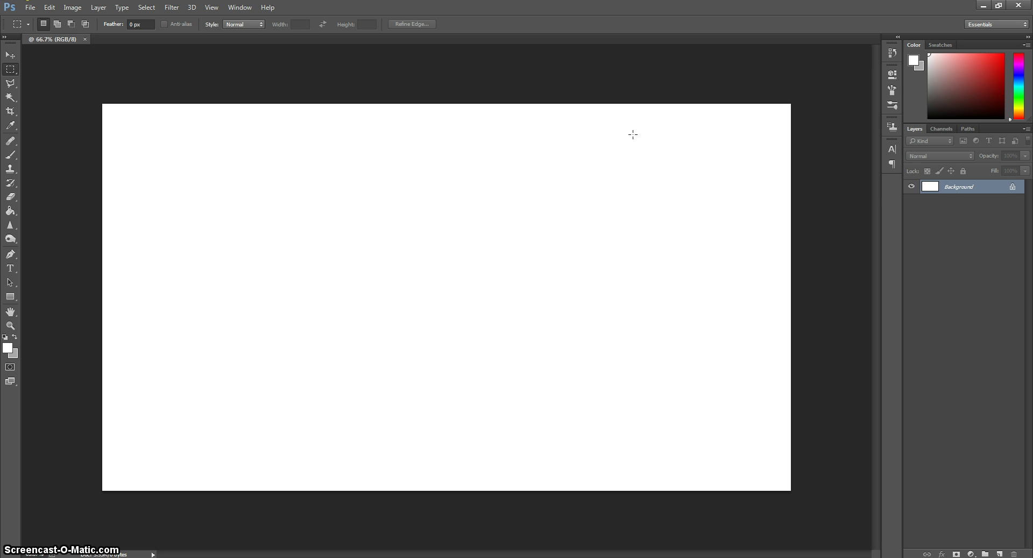
# Open the "connor mcdavid" photo from the Pictures library
pyautogui.click(26, 6)
pyautogui.click(33, 28)
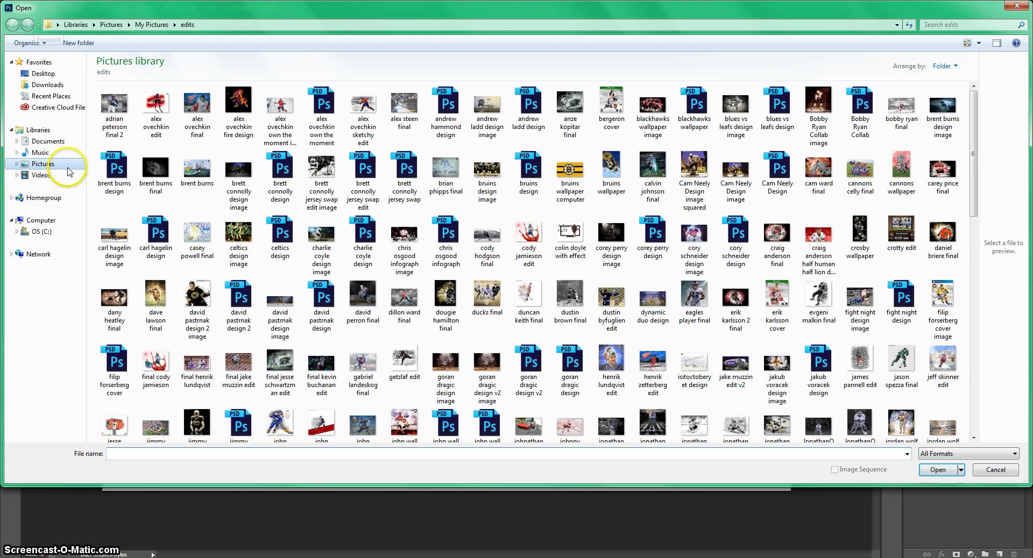
pyautogui.click(66, 164)
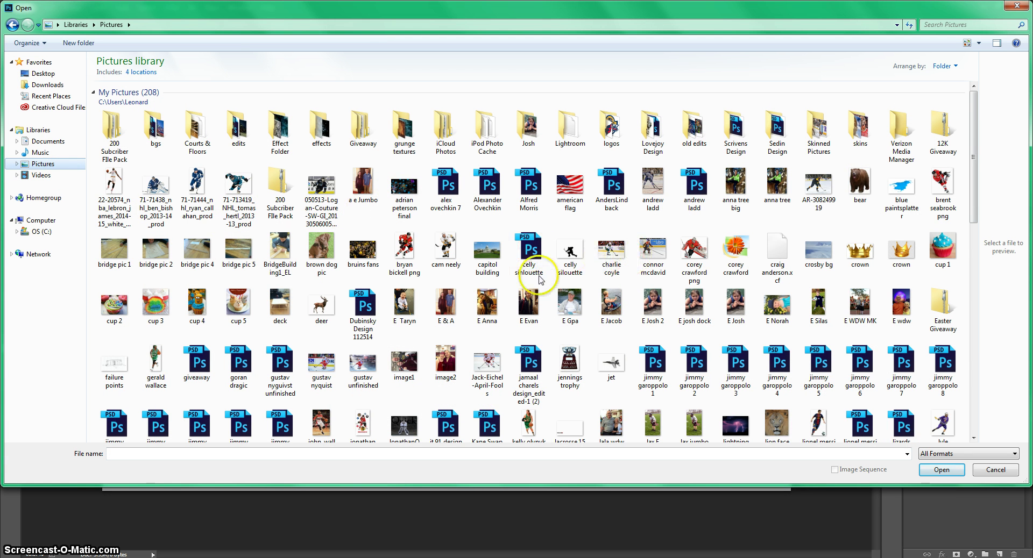
pyautogui.doubleClick(653, 251)
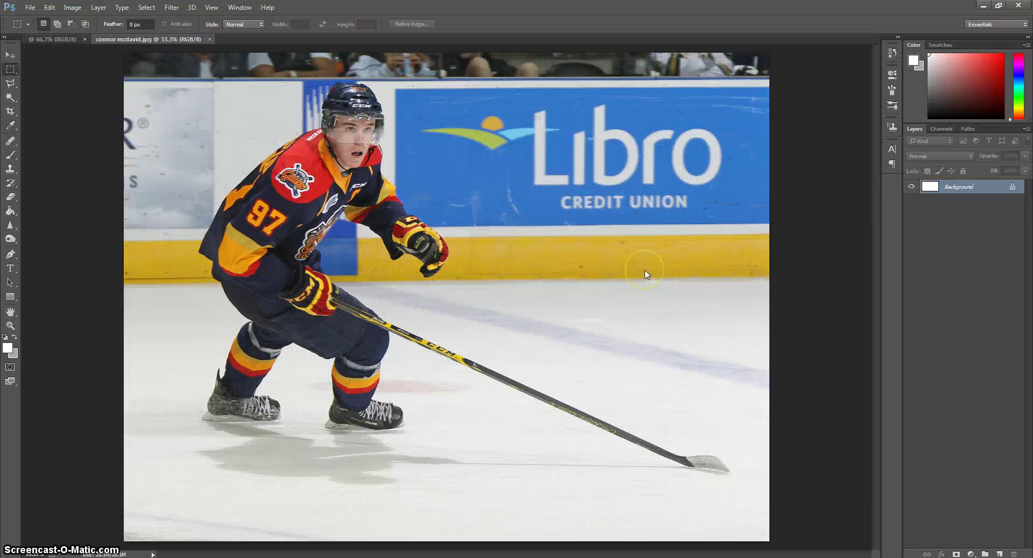
# Switch to the Quick Selection tool for isolating the hockey player in the photo
pyautogui.click(10, 326)
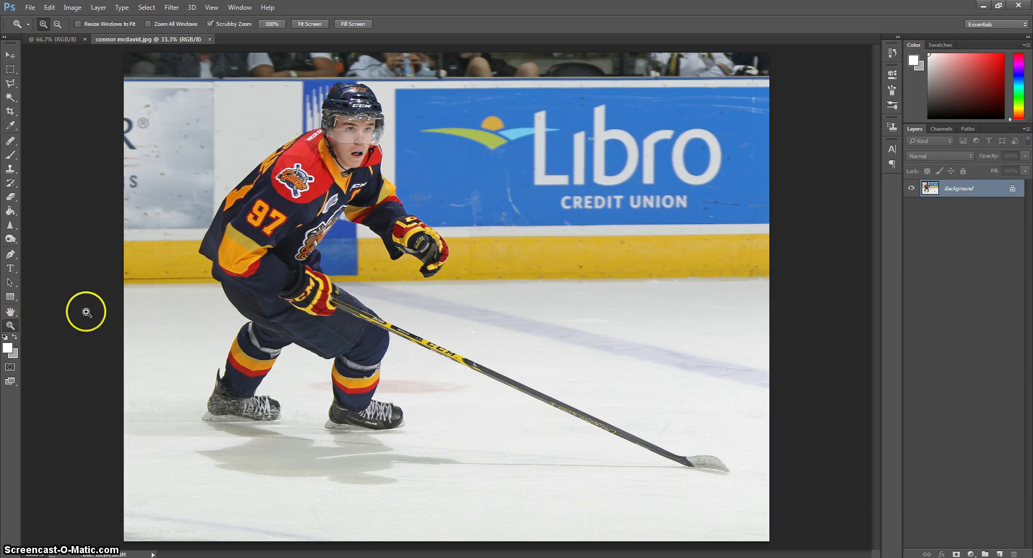
pyautogui.moveTo(294, 205); pyautogui.dragTo(350, 205)
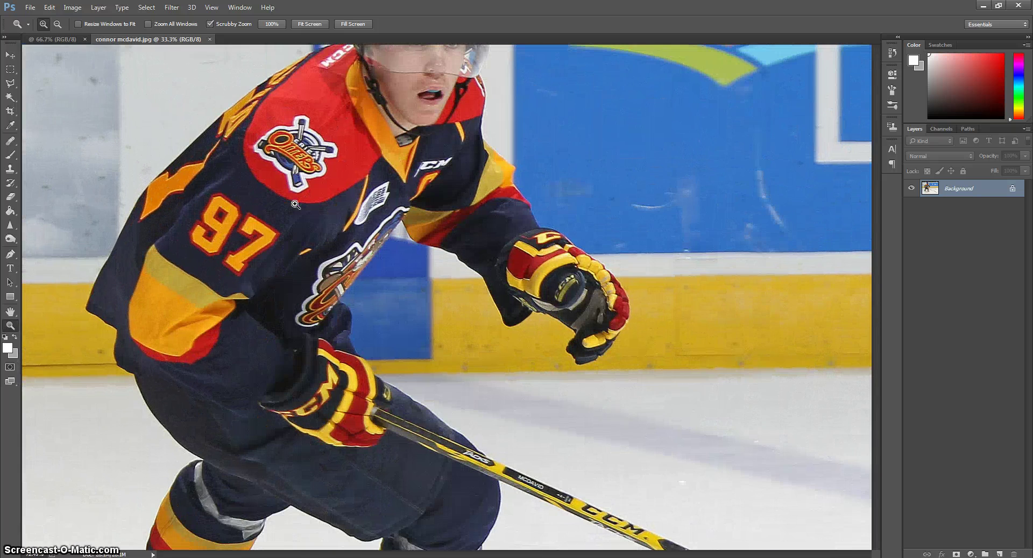
pyautogui.click(10, 97)
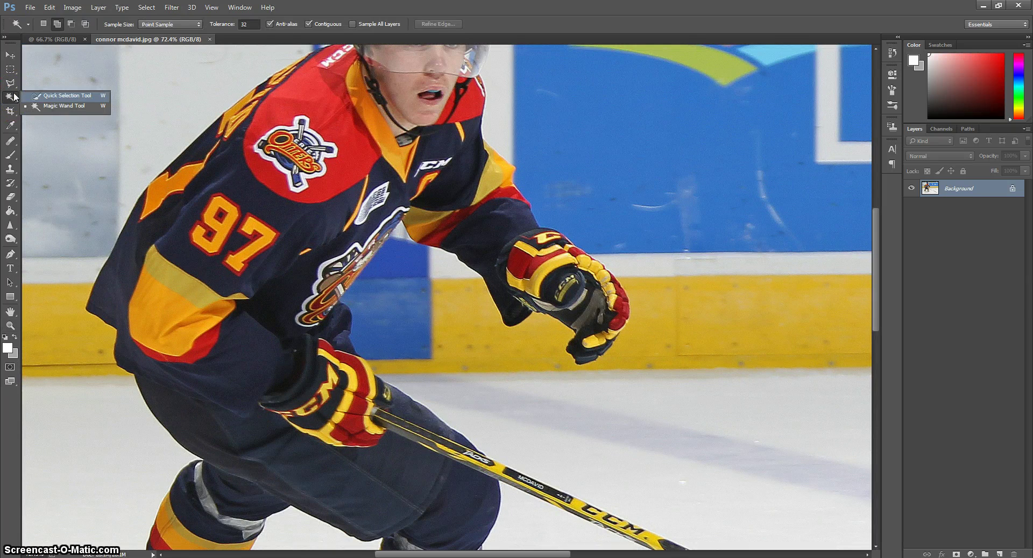
pyautogui.click(15, 99)
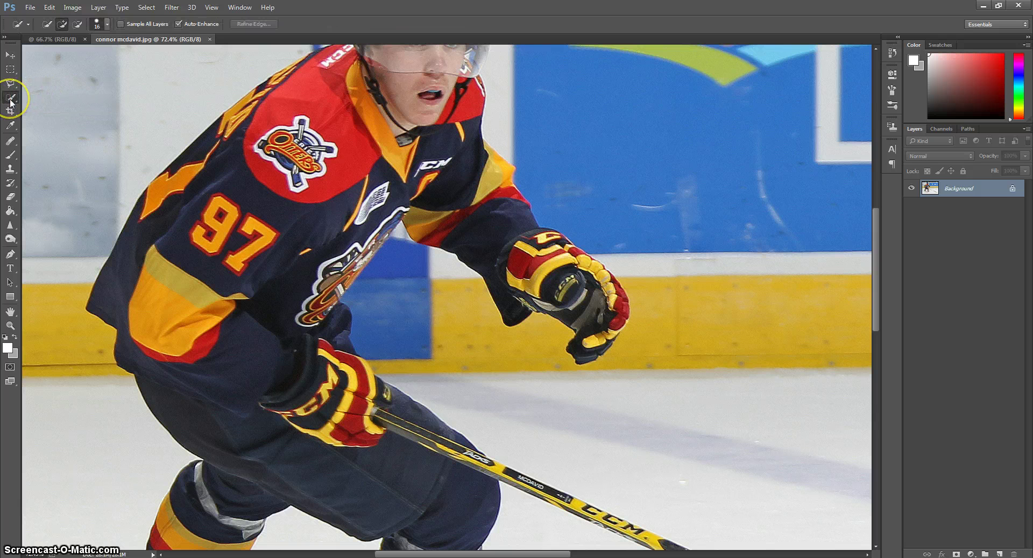
pyautogui.click(11, 101)
pyautogui.click(59, 107)
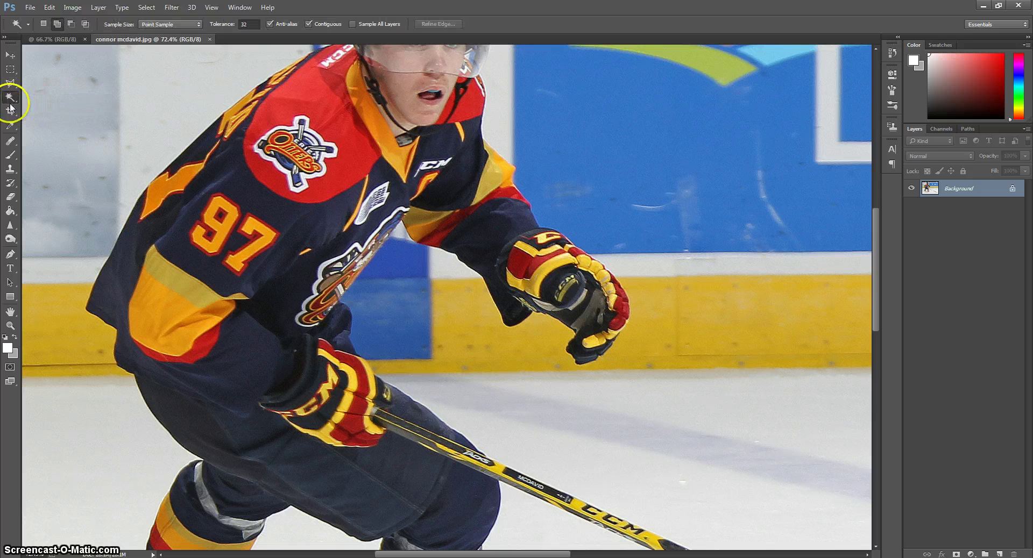
pyautogui.click(7, 99)
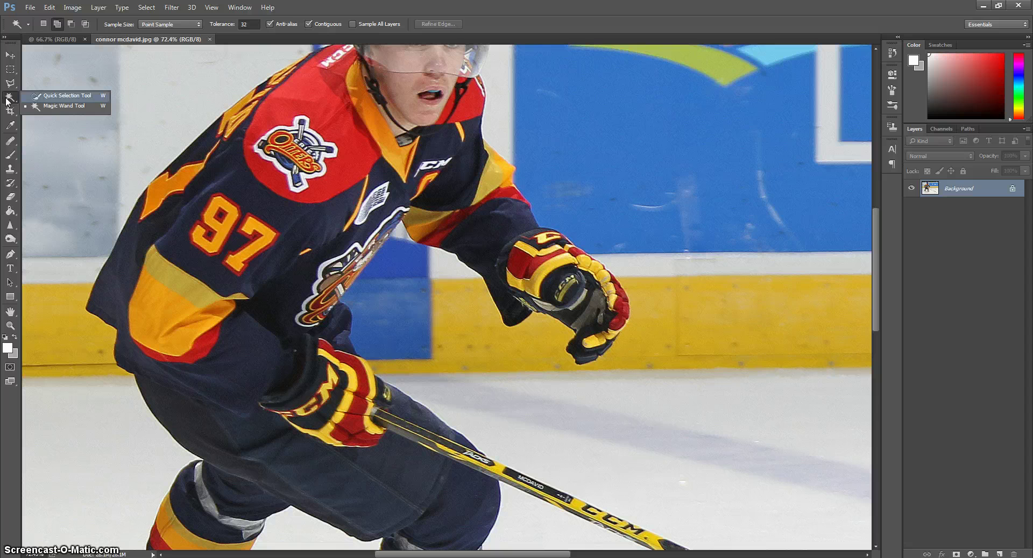
pyautogui.click(38, 96)
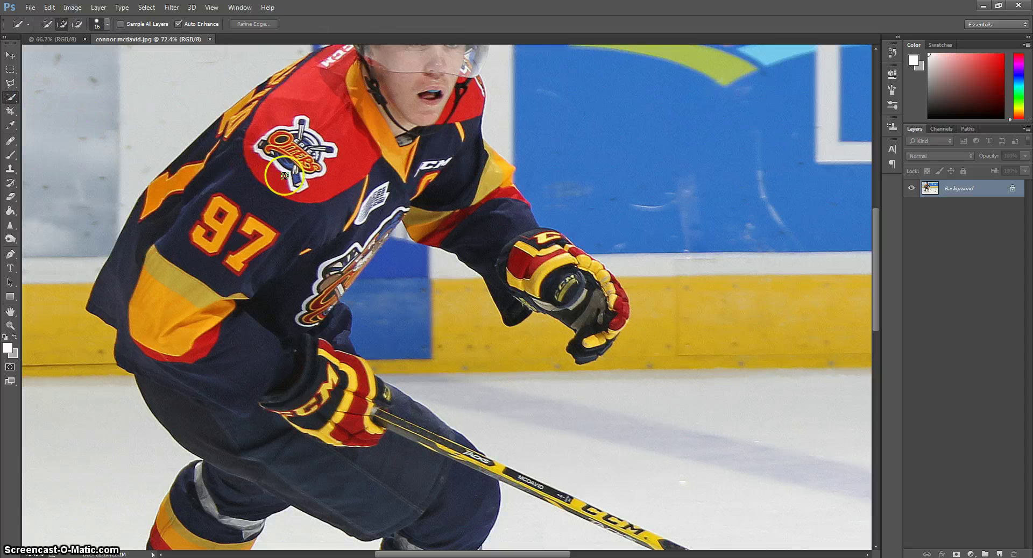
# Quick-select the player's red shoulder and near sleeve, adding the helmet, face, chest and outstretched arm
pyautogui.moveTo(318, 130)
pyautogui.mouseDown()
pyautogui.moveTo(232, 136)
pyautogui.moveTo(147, 259)
pyautogui.moveTo(184, 157)
pyautogui.moveTo(173, 161)
pyautogui.moveTo(157, 184)
pyautogui.moveTo(293, 70)
pyautogui.mouseUp()
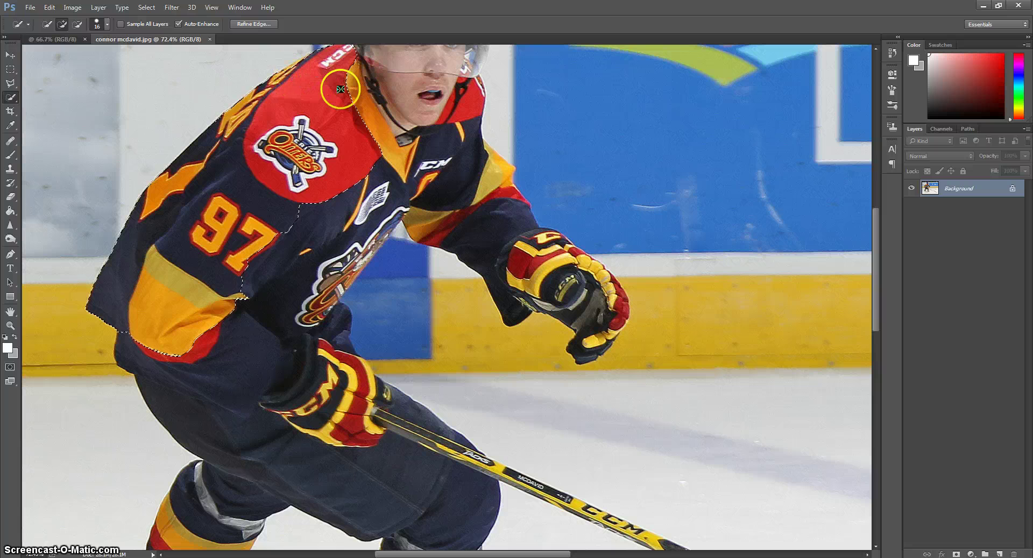
pyautogui.scroll(2, 301, 90)
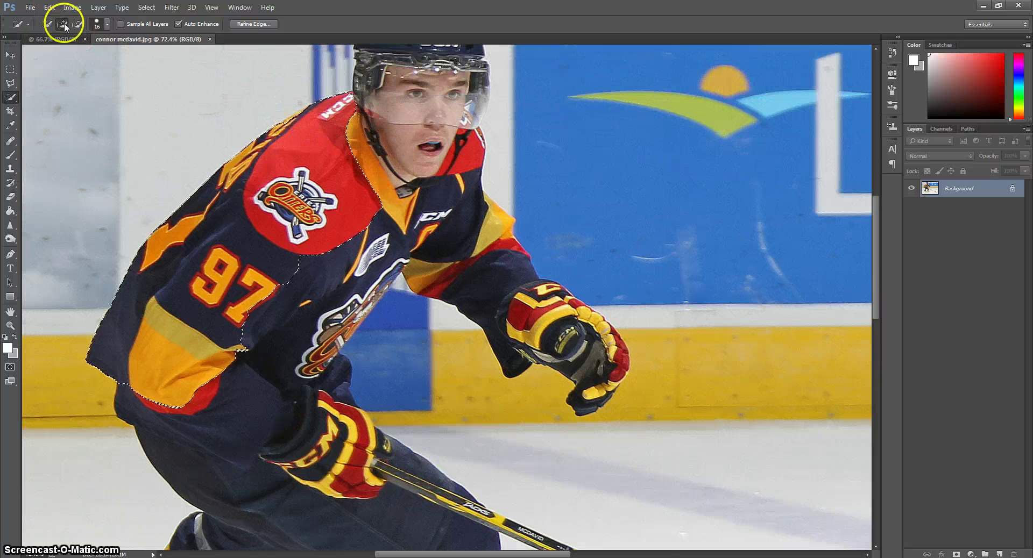
pyautogui.click(107, 24)
pyautogui.click(109, 24)
pyautogui.scroll(2, 454, 143)
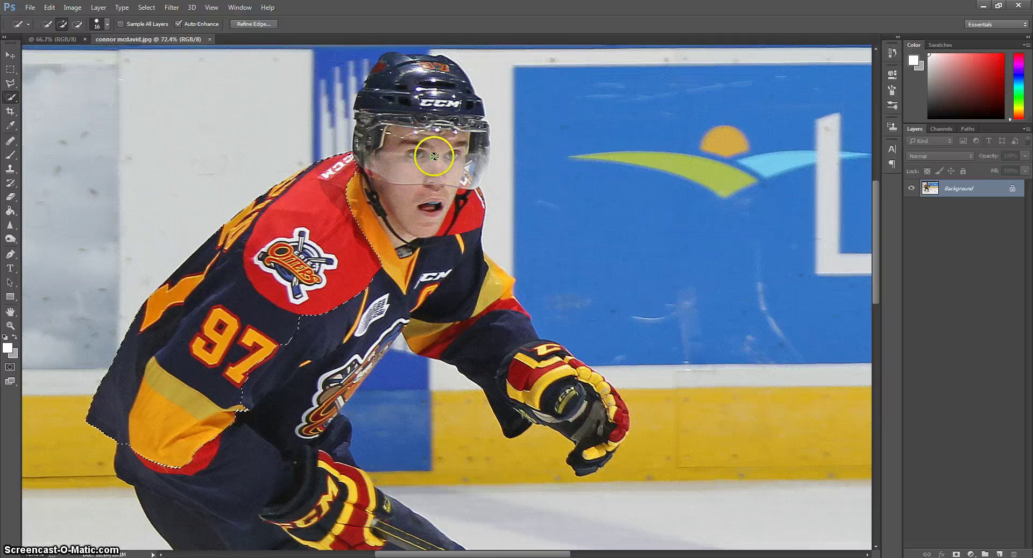
pyautogui.moveTo(322, 202); pyautogui.dragTo(329, 201)
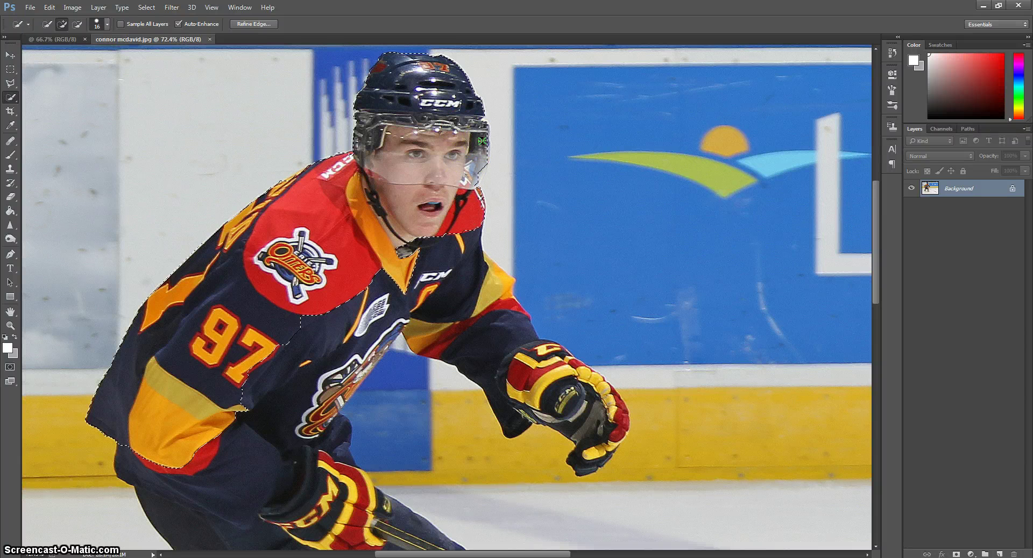
pyautogui.click(483, 141)
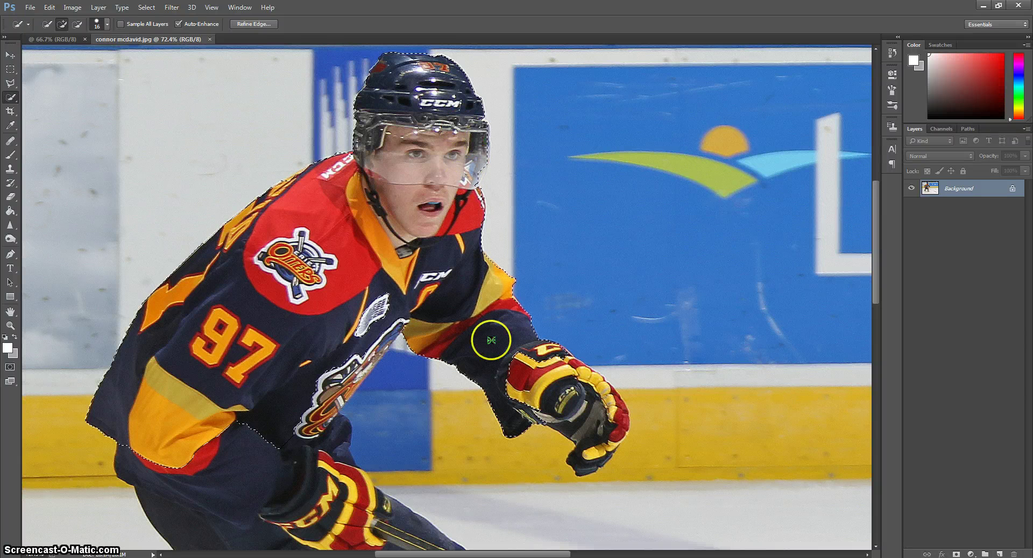
# Extend the selection across the player's chest logo and the lower edge of the jersey
pyautogui.moveTo(489, 339)
pyautogui.mouseDown()
pyautogui.moveTo(449, 339)
pyautogui.moveTo(382, 311)
pyautogui.mouseUp()
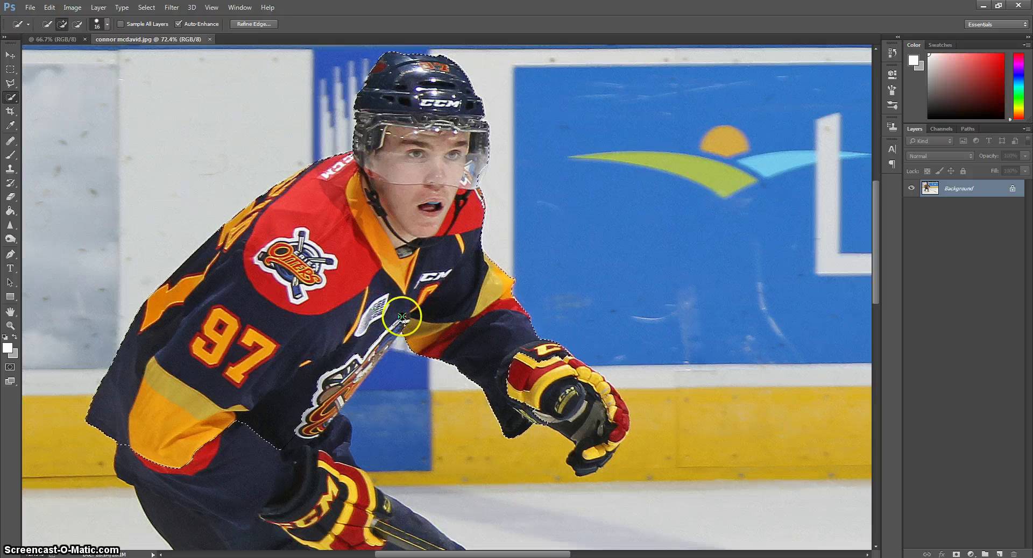
pyautogui.click(300, 433)
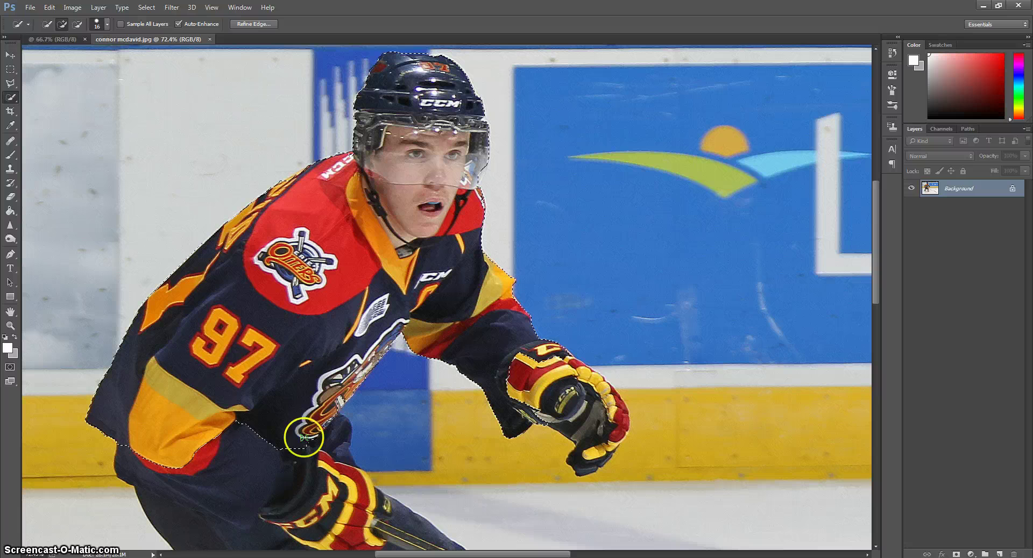
pyautogui.click(341, 401)
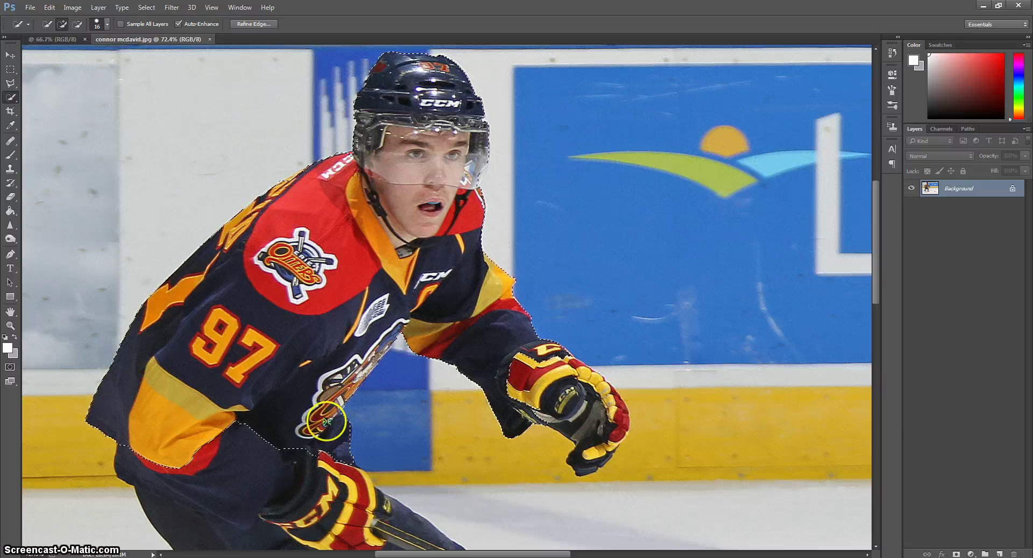
pyautogui.click(339, 445)
pyautogui.click(269, 417)
pyautogui.scroll(-1, 261, 398)
pyautogui.click(252, 376)
pyautogui.scroll(-1, 253, 373)
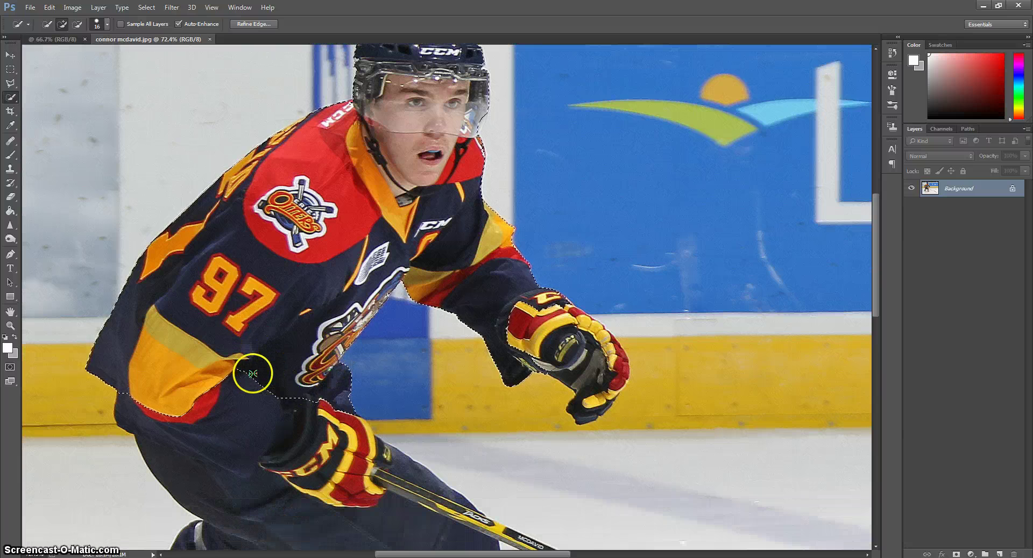
# Add the outstretched glove and the red jersey area beside the chin to the selection
pyautogui.click(560, 279)
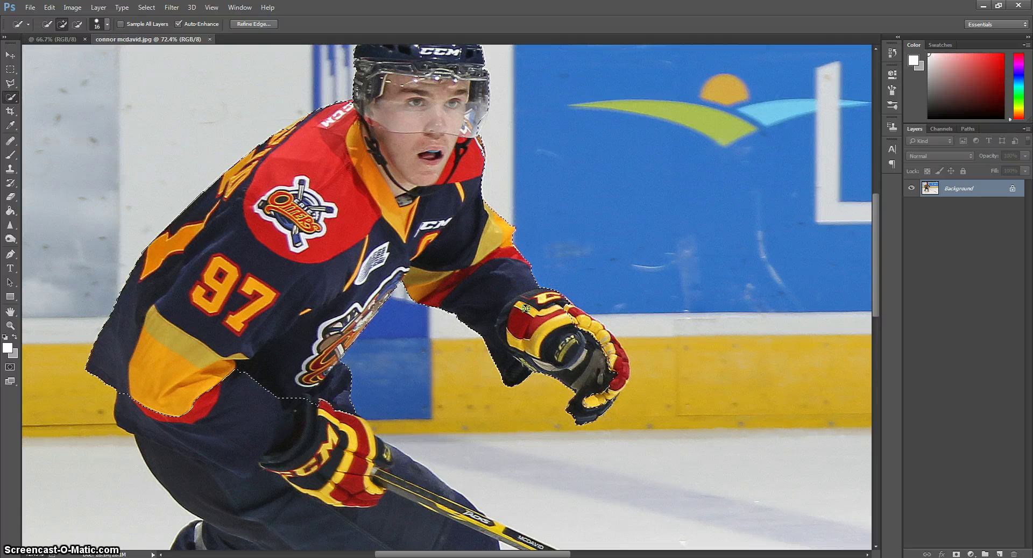
pyautogui.moveTo(596, 368)
pyautogui.mouseDown()
pyautogui.moveTo(609, 392)
pyautogui.moveTo(597, 396)
pyautogui.moveTo(621, 385)
pyautogui.moveTo(608, 392)
pyautogui.moveTo(572, 300)
pyautogui.moveTo(567, 307)
pyautogui.moveTo(434, 194)
pyautogui.mouseUp()
pyautogui.moveTo(473, 152)
pyautogui.mouseDown()
pyautogui.moveTo(482, 153)
pyautogui.moveTo(469, 160)
pyautogui.moveTo(480, 156)
pyautogui.mouseUp()
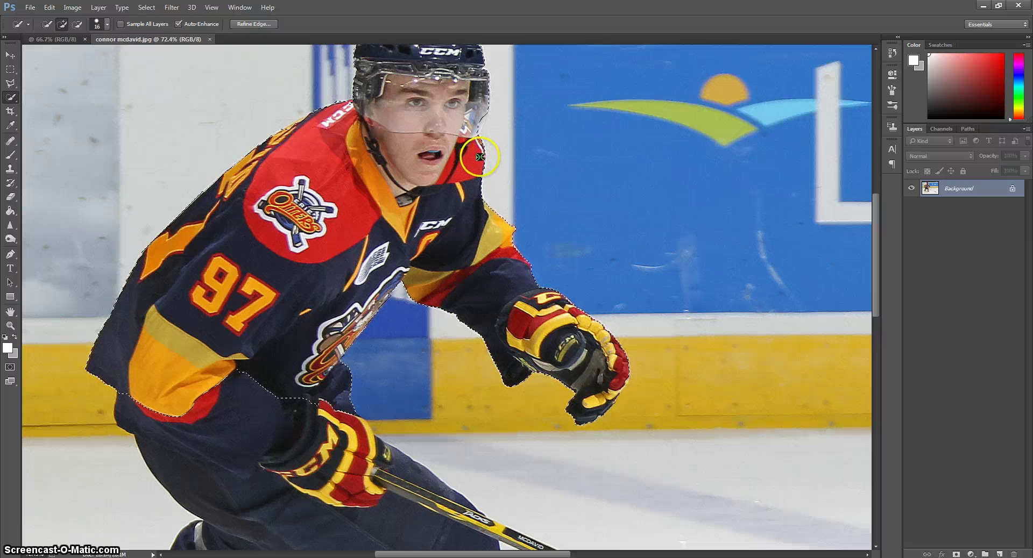
# Extend the selection over the player's lower sleeve, stick-hand glove, pants and legs
pyautogui.moveTo(483, 122)
pyautogui.mouseDown()
pyautogui.moveTo(422, 129)
pyautogui.moveTo(469, 136)
pyautogui.moveTo(427, 142)
pyautogui.moveTo(420, 160)
pyautogui.moveTo(394, 169)
pyautogui.moveTo(345, 162)
pyautogui.moveTo(353, 164)
pyautogui.moveTo(359, 117)
pyautogui.moveTo(349, 192)
pyautogui.moveTo(315, 226)
pyautogui.moveTo(217, 250)
pyautogui.moveTo(294, 343)
pyautogui.moveTo(346, 318)
pyautogui.moveTo(341, 294)
pyautogui.mouseUp()
pyautogui.scroll(2, 459, 131)
pyautogui.scroll(-5, 346, 189)
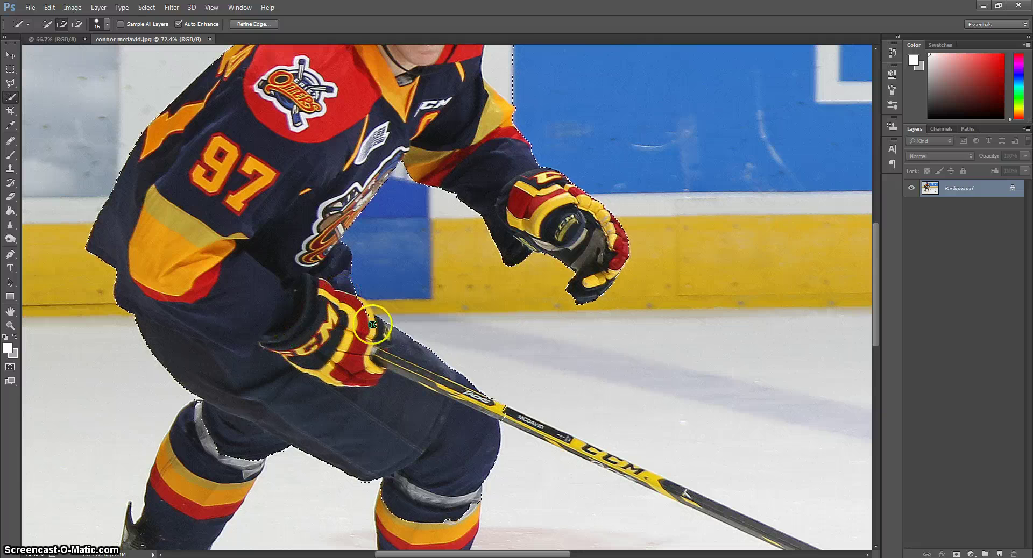
pyautogui.moveTo(362, 299)
pyautogui.mouseDown()
pyautogui.moveTo(203, 286)
pyautogui.moveTo(281, 382)
pyautogui.moveTo(410, 445)
pyautogui.moveTo(291, 418)
pyautogui.moveTo(231, 351)
pyautogui.moveTo(461, 432)
pyautogui.moveTo(323, 369)
pyautogui.moveTo(270, 291)
pyautogui.moveTo(215, 314)
pyautogui.mouseUp()
pyautogui.scroll(-3, 270, 291)
pyautogui.scroll(-3, 270, 291)
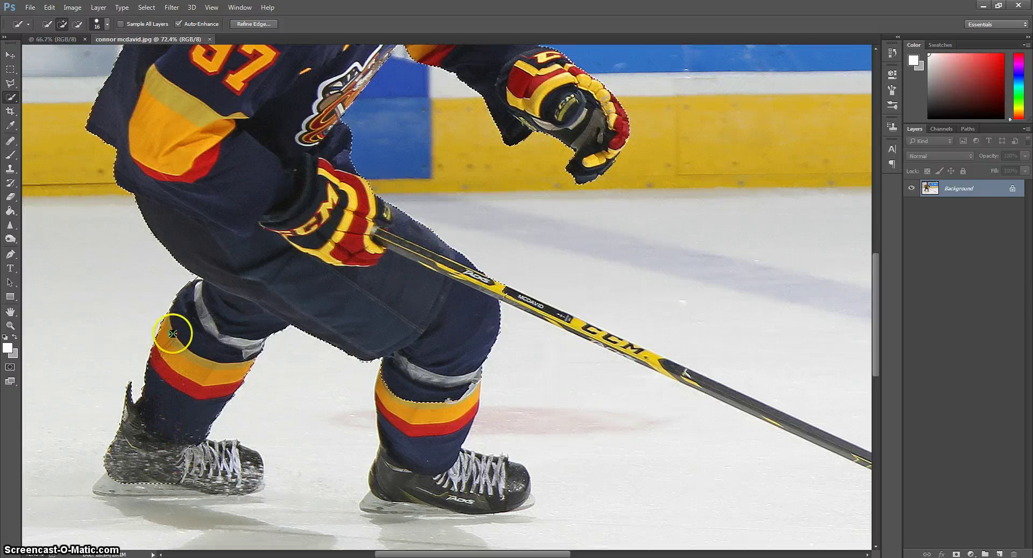
# Add both skates, including their blades, to the player selection
pyautogui.moveTo(190, 445); pyautogui.dragTo(192, 454)
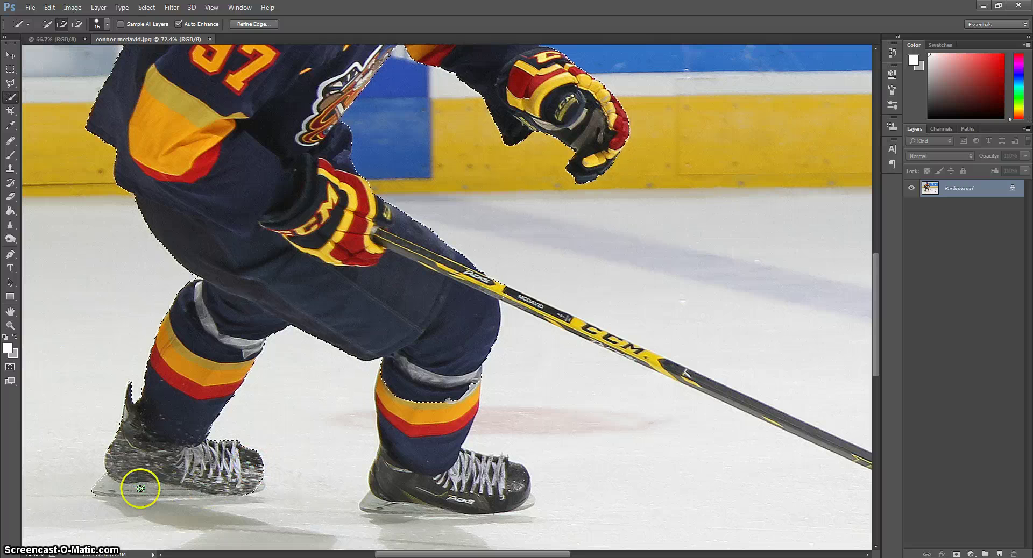
pyautogui.click(432, 395)
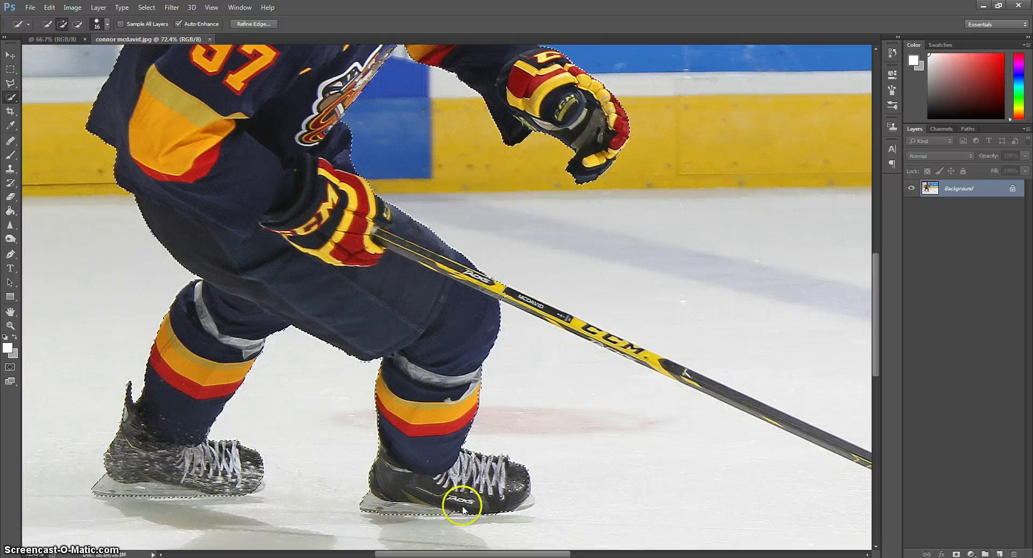
pyautogui.click(529, 505)
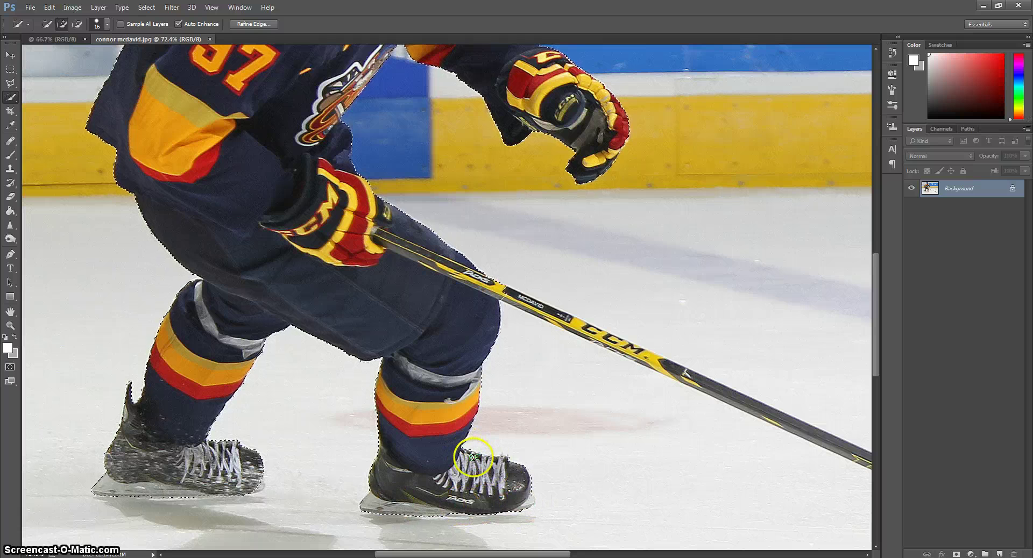
# Outline the hockey stick's blade and shaft with the Polygonal Lasso and add them to the player selection
pyautogui.scroll(5, 372, 326)
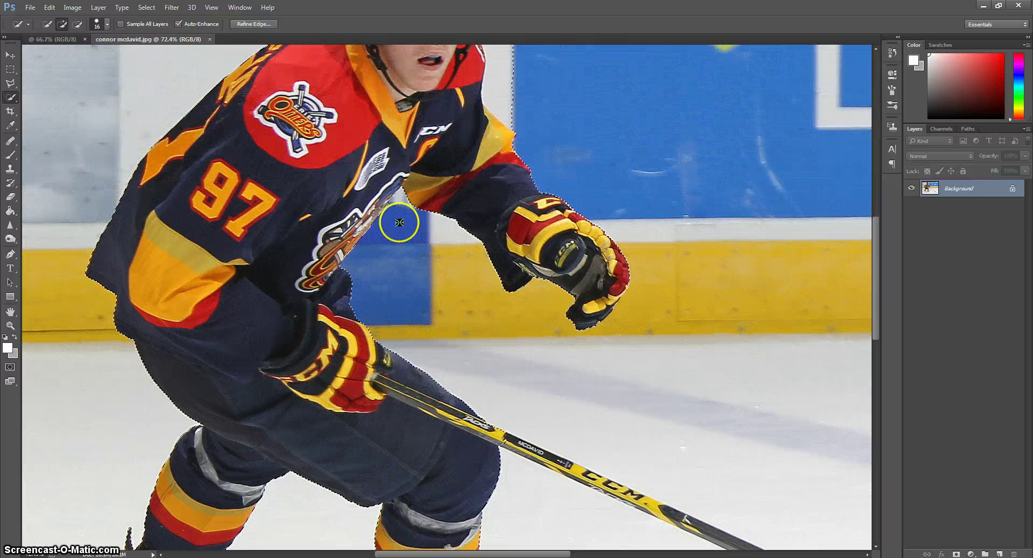
pyautogui.scroll(2, 400, 221)
pyautogui.scroll(-3, 400, 221)
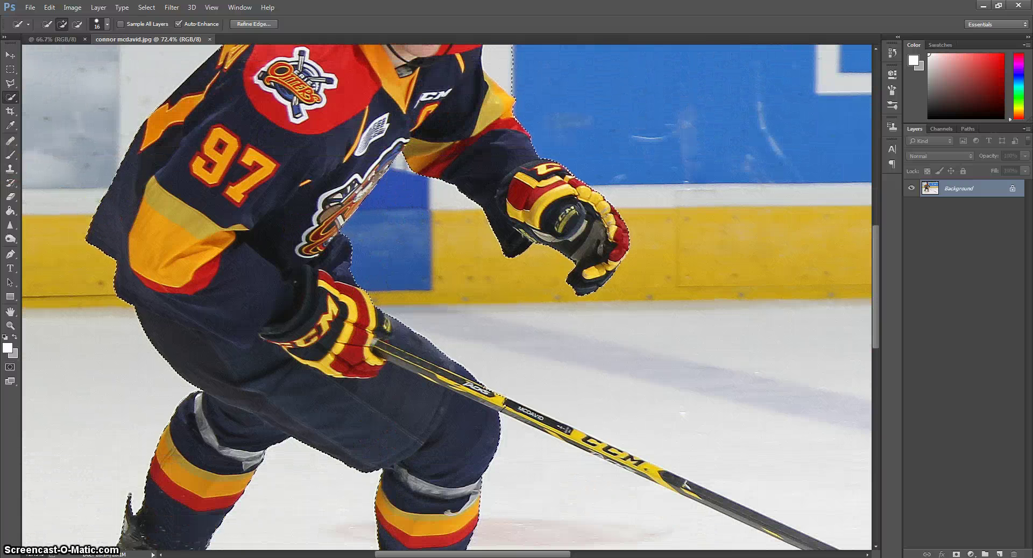
pyautogui.click(10, 83)
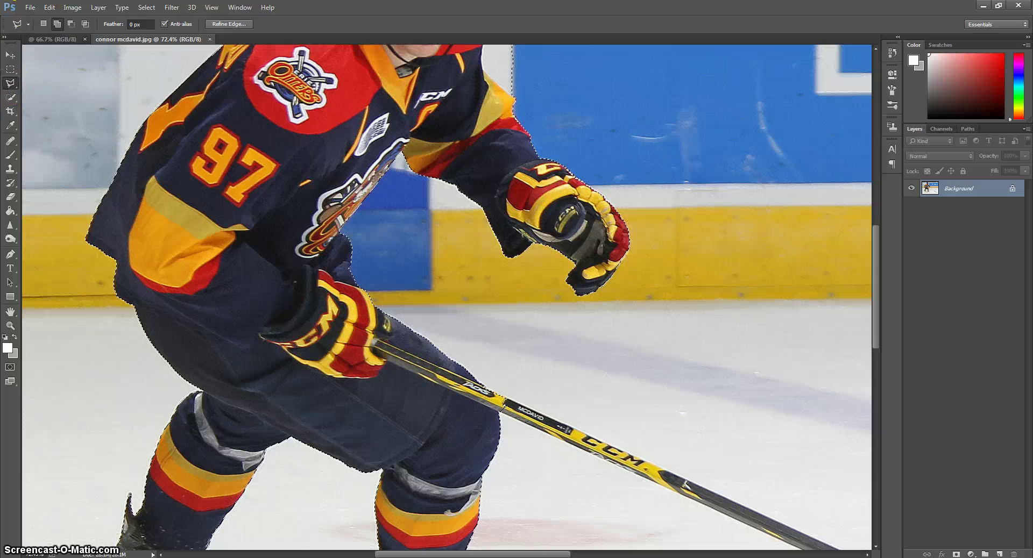
pyautogui.click(508, 406)
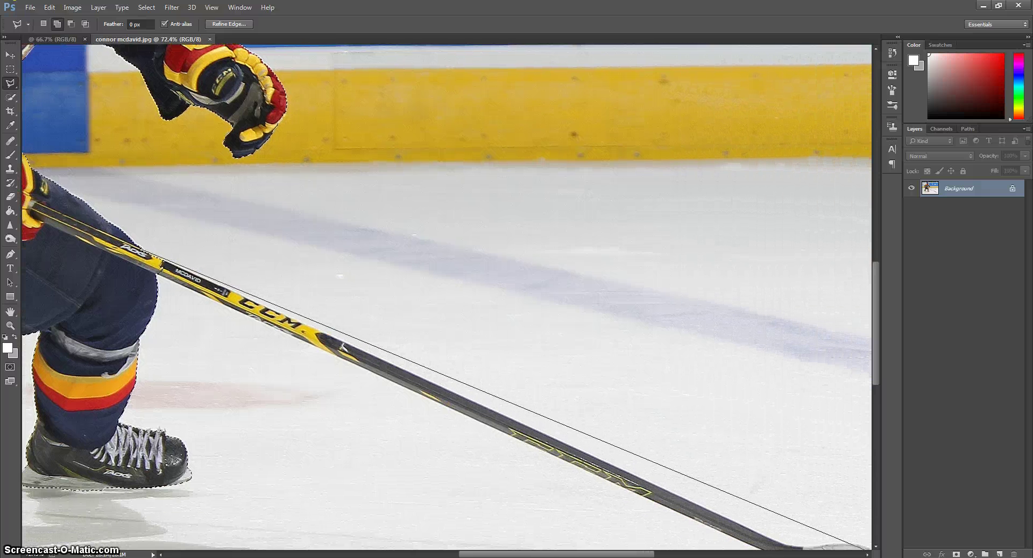
pyautogui.press('Escape')
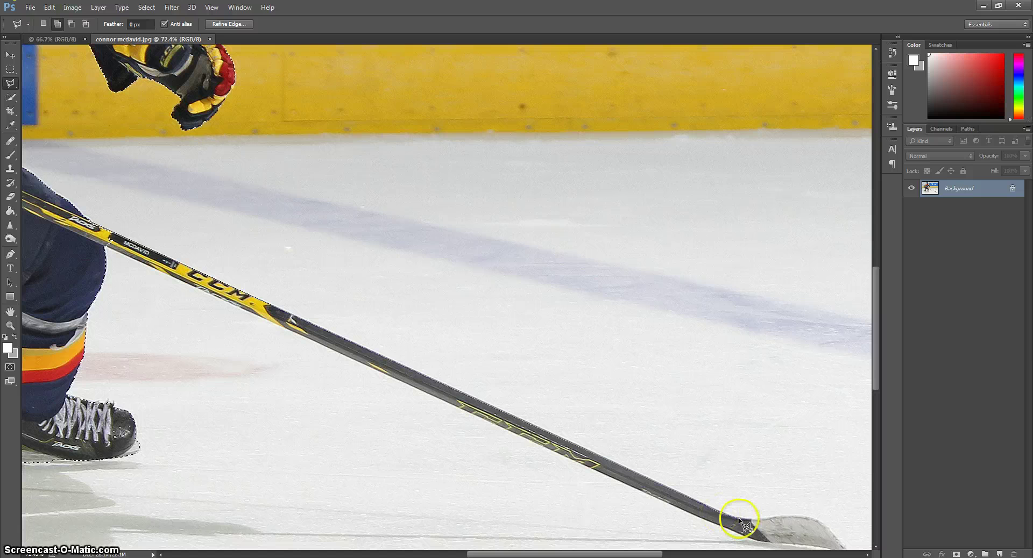
pyautogui.click(766, 519)
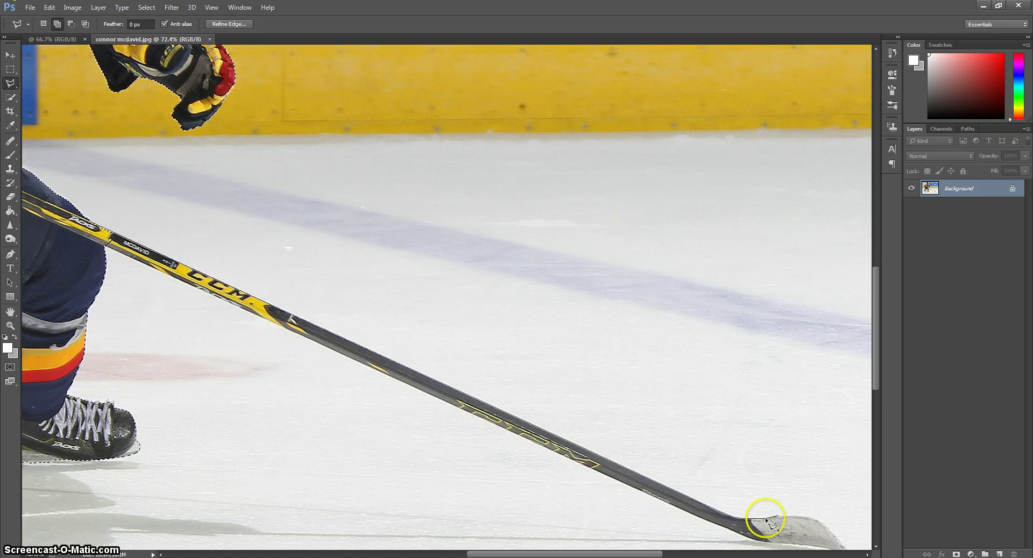
pyautogui.click(779, 517)
pyautogui.click(801, 516)
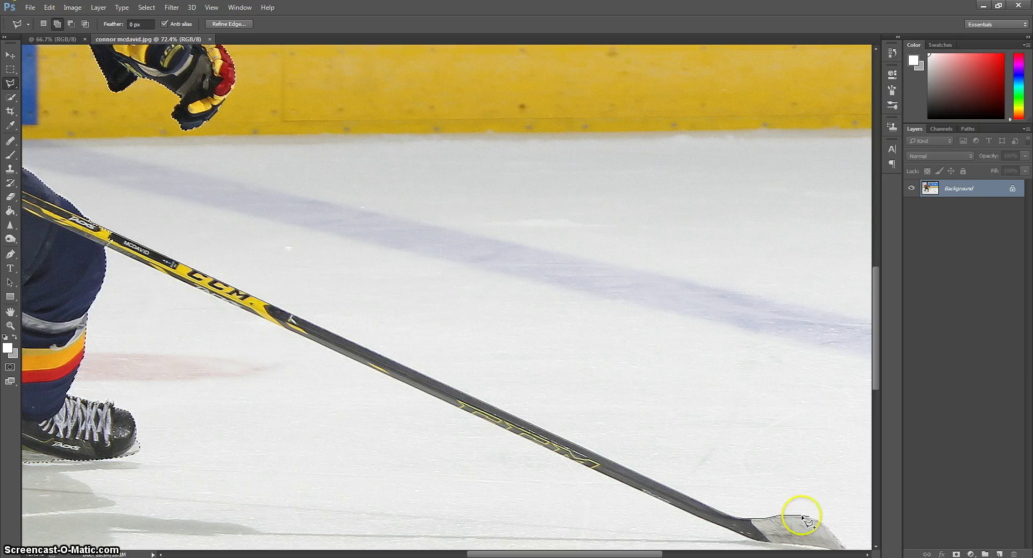
pyautogui.click(810, 518)
pyautogui.click(822, 525)
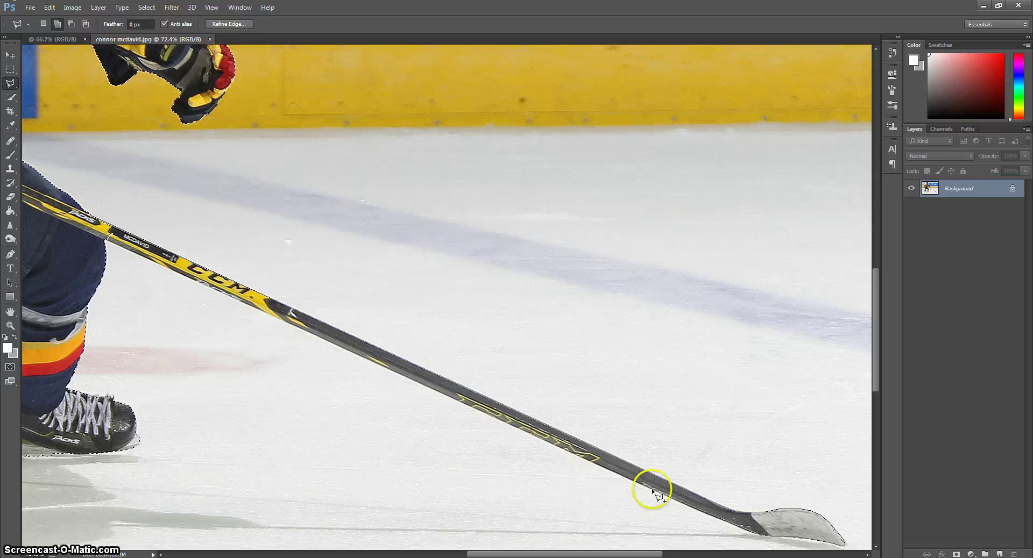
pyautogui.hscroll(-2, 652, 490)
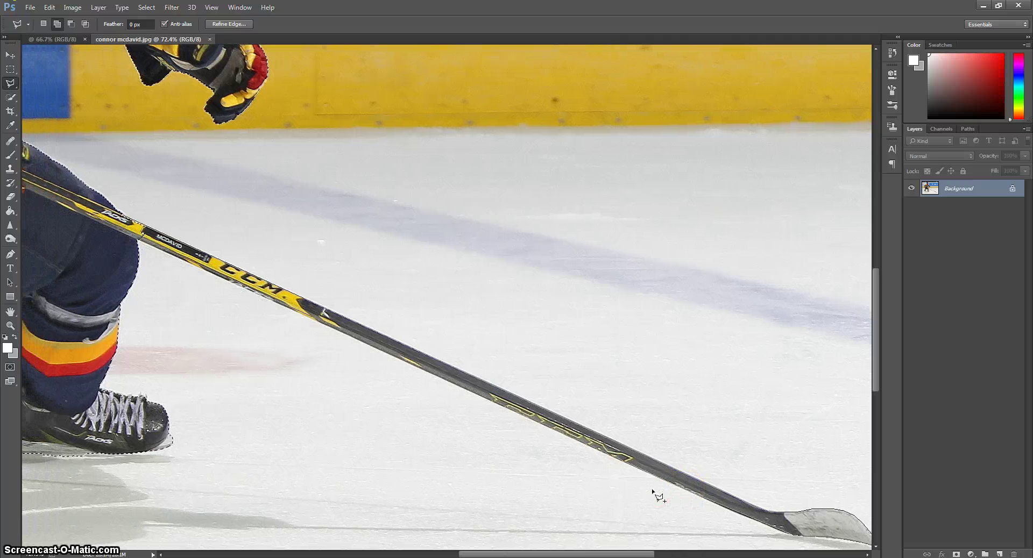
pyautogui.click(81, 214)
# Copy the selected player to a new layer and hide the Background layer
pyautogui.scroll(5, 195, 311)
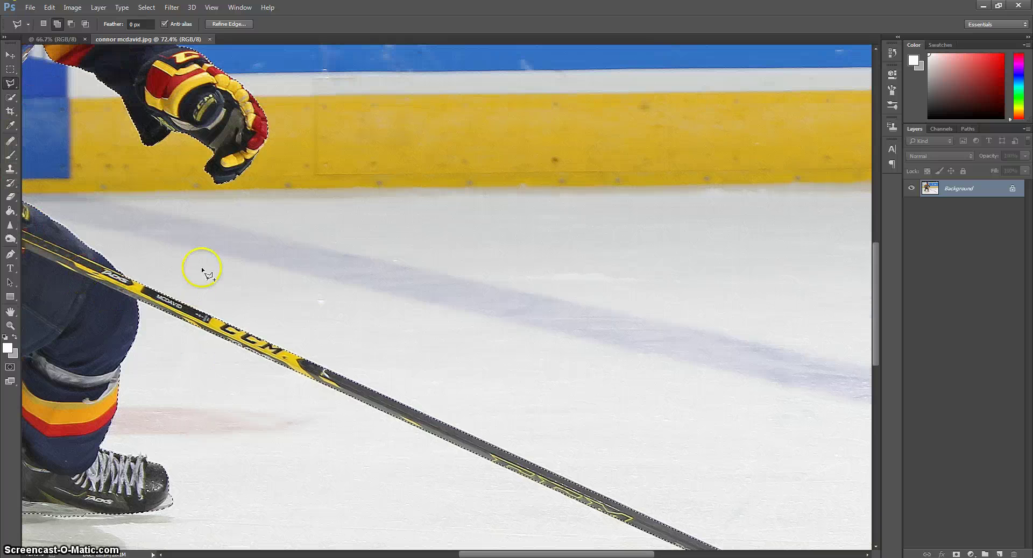
pyautogui.moveTo(645, 550); pyautogui.dragTo(479, 549)
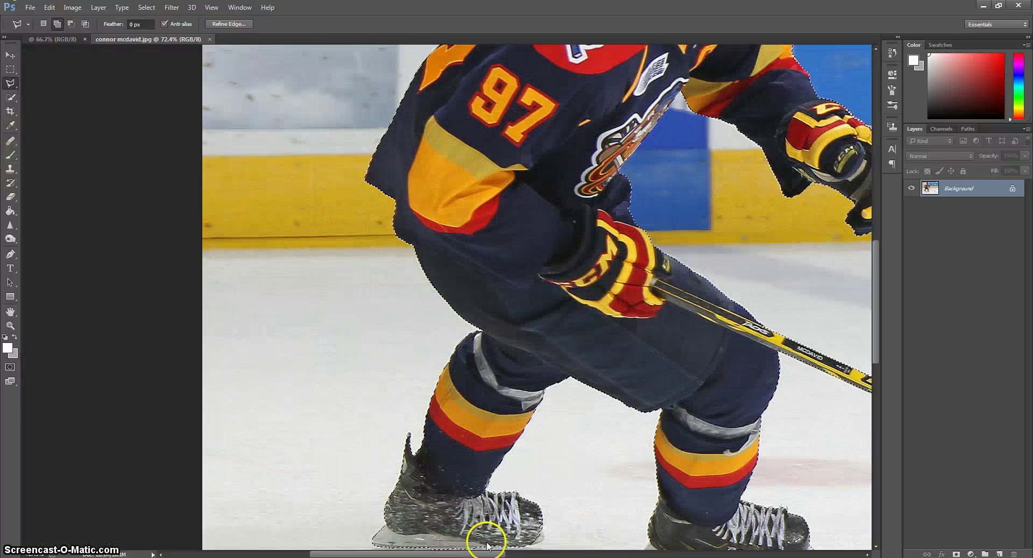
pyautogui.scroll(8, 732, 355)
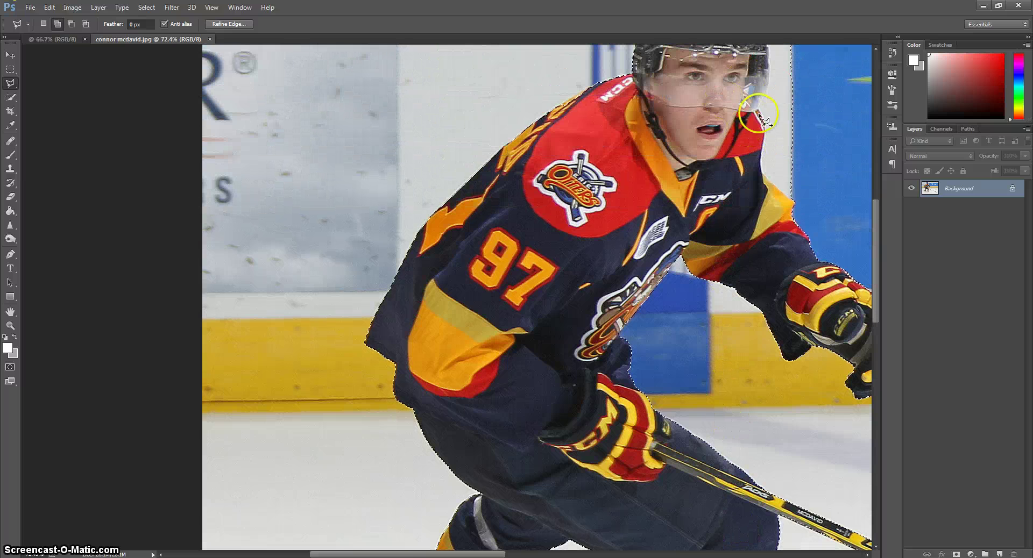
pyautogui.rightClick(647, 198)
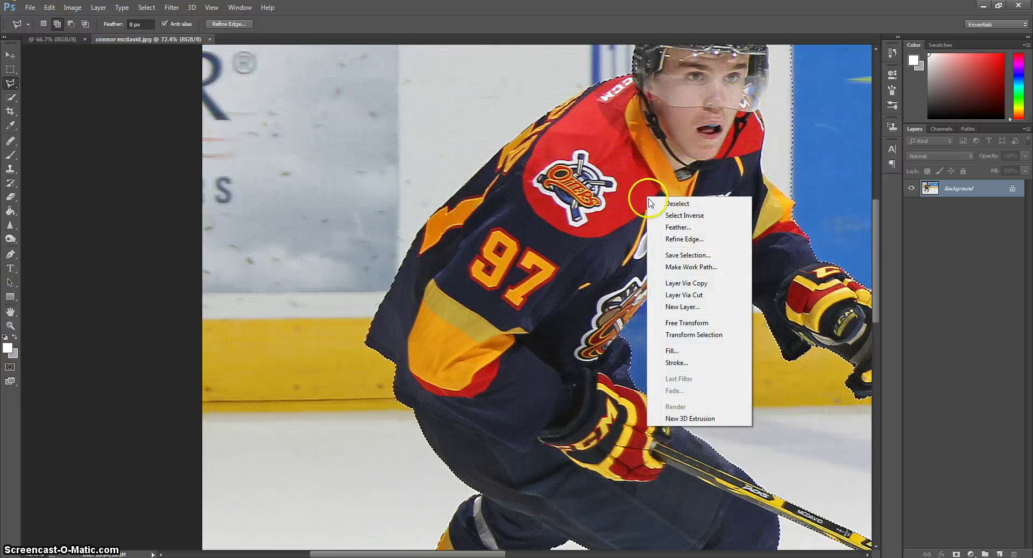
pyautogui.click(684, 283)
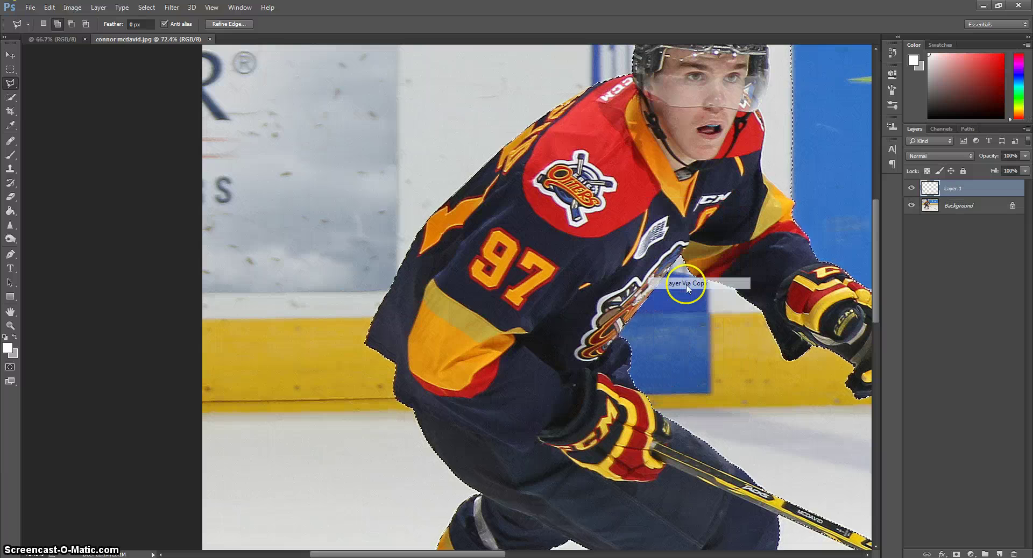
pyautogui.click(911, 206)
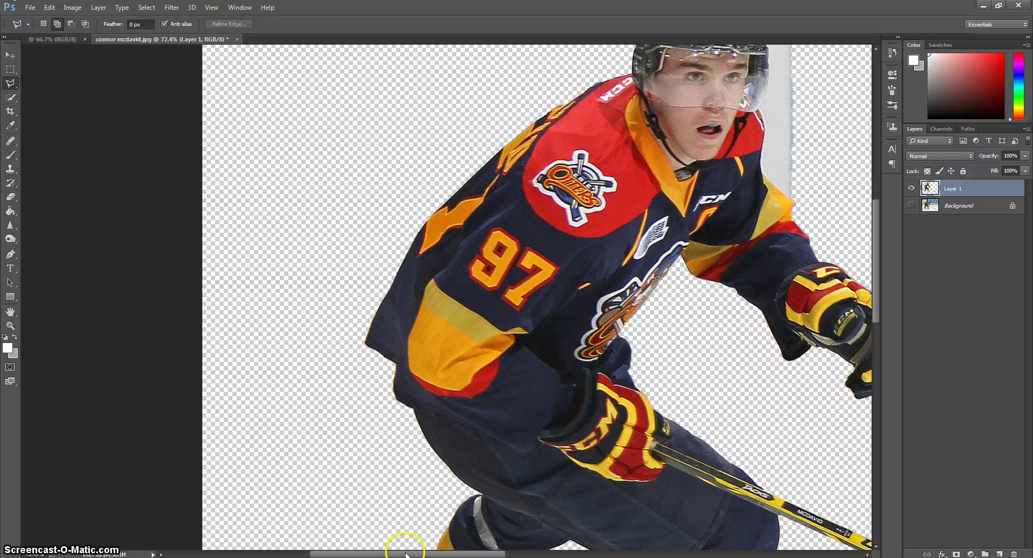
# Select the leftover grey area beside the helmet with the Magic Wand, cut it to its own layer and delete that layer
pyautogui.moveTo(406, 554); pyautogui.dragTo(449, 554)
pyautogui.scroll(3, 576, 290)
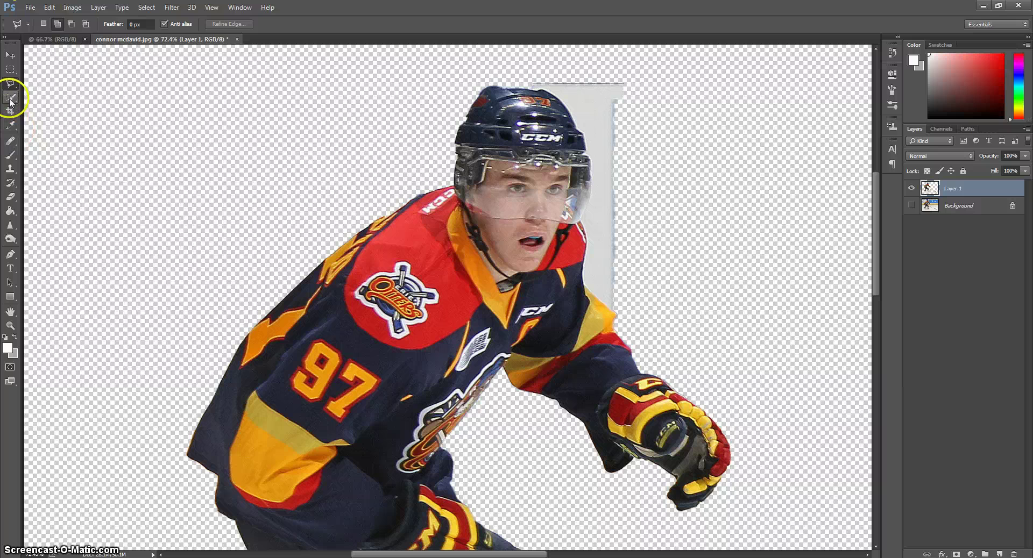
pyautogui.moveTo(10, 99); pyautogui.dragTo(53, 106)
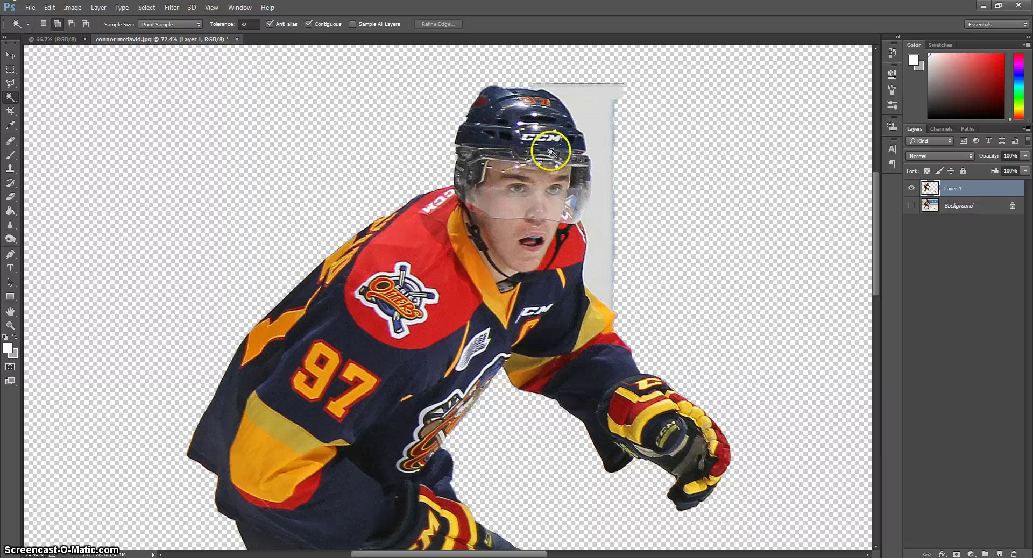
pyautogui.click(588, 118)
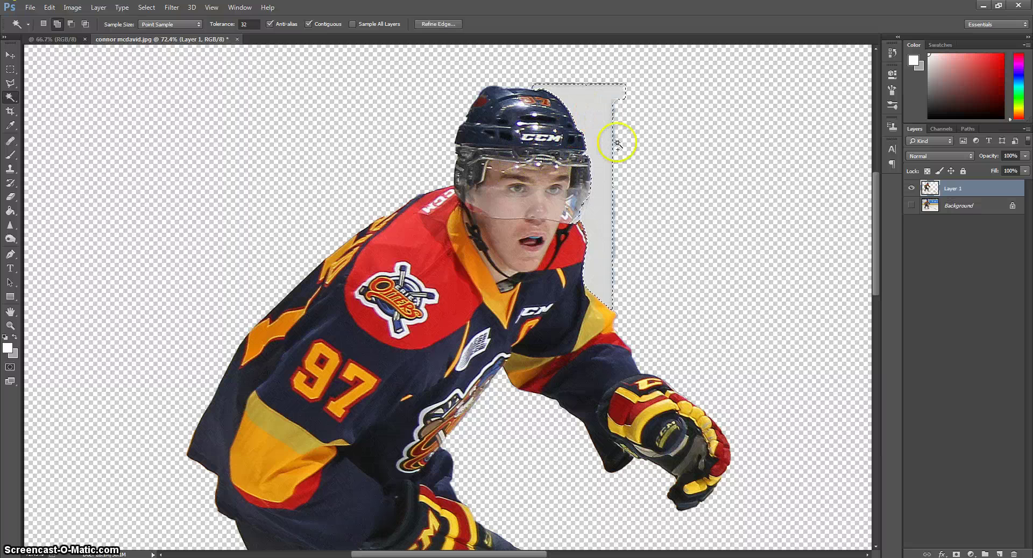
pyautogui.rightClick(599, 118)
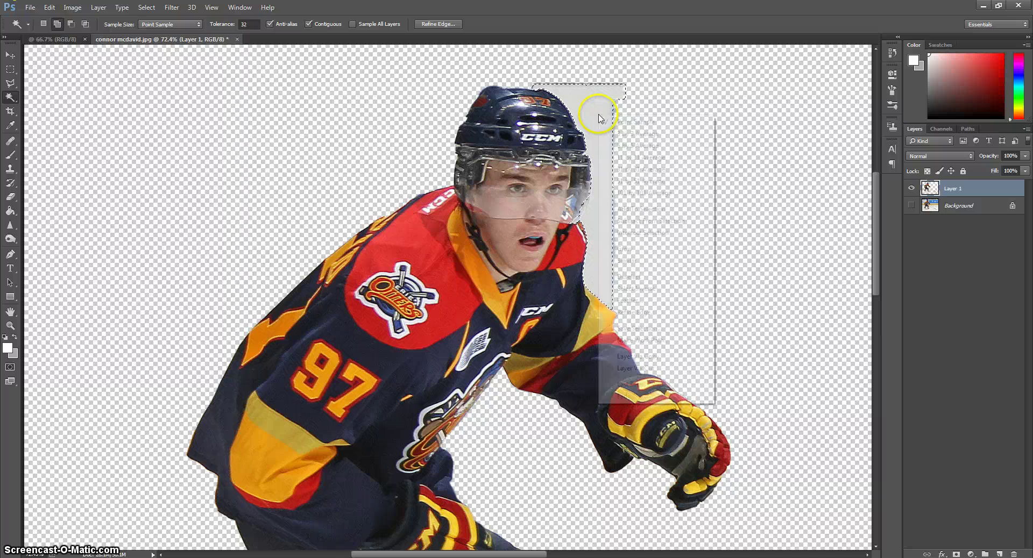
pyautogui.click(623, 369)
pyautogui.click(1014, 553)
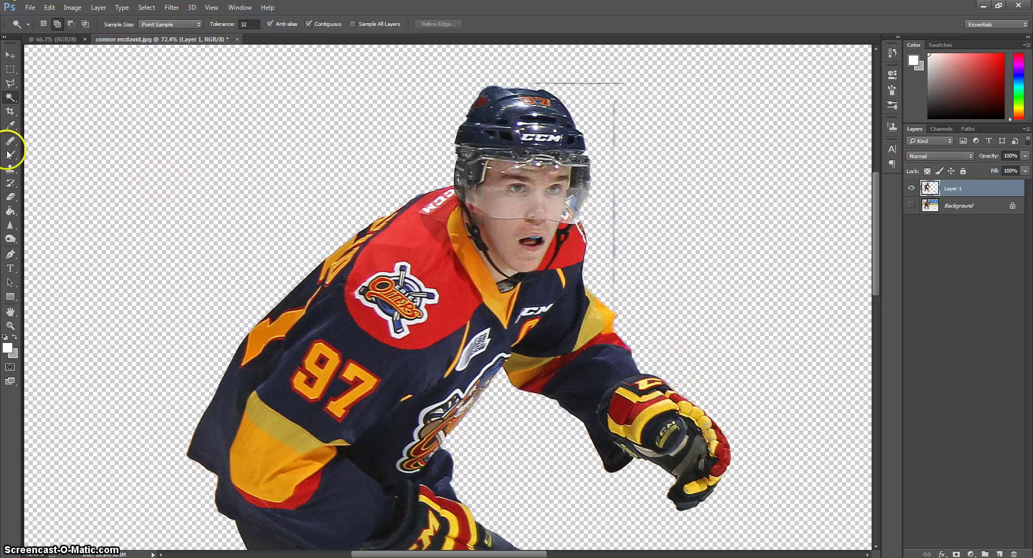
# Erase the remaining thin background lines beside and above the helmet, using a 46 px eraser for the last one
pyautogui.click(11, 198)
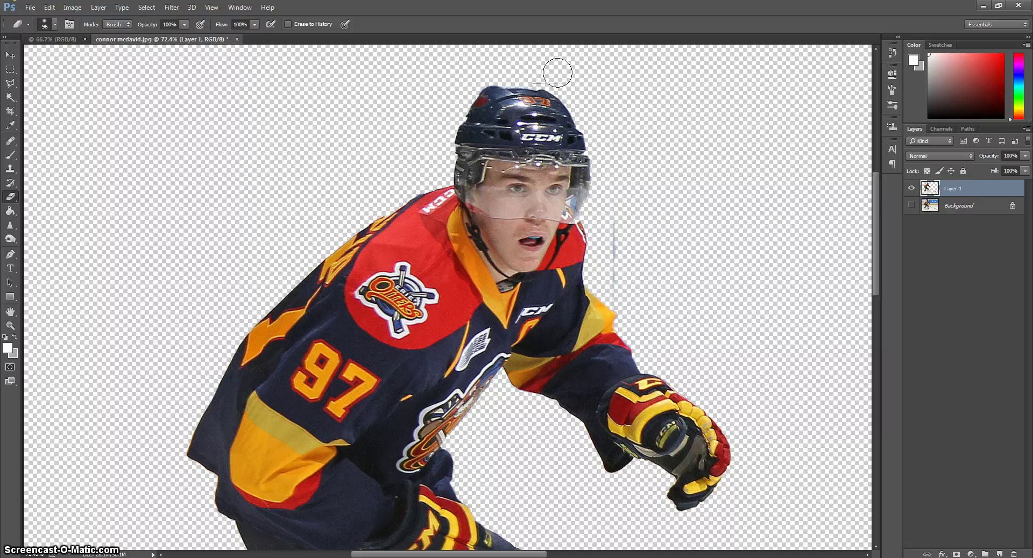
pyautogui.moveTo(629, 297)
pyautogui.mouseDown()
pyautogui.moveTo(567, 78)
pyautogui.moveTo(507, 67)
pyautogui.moveTo(58, 86)
pyautogui.moveTo(96, 65)
pyautogui.moveTo(531, 108)
pyautogui.mouseUp()
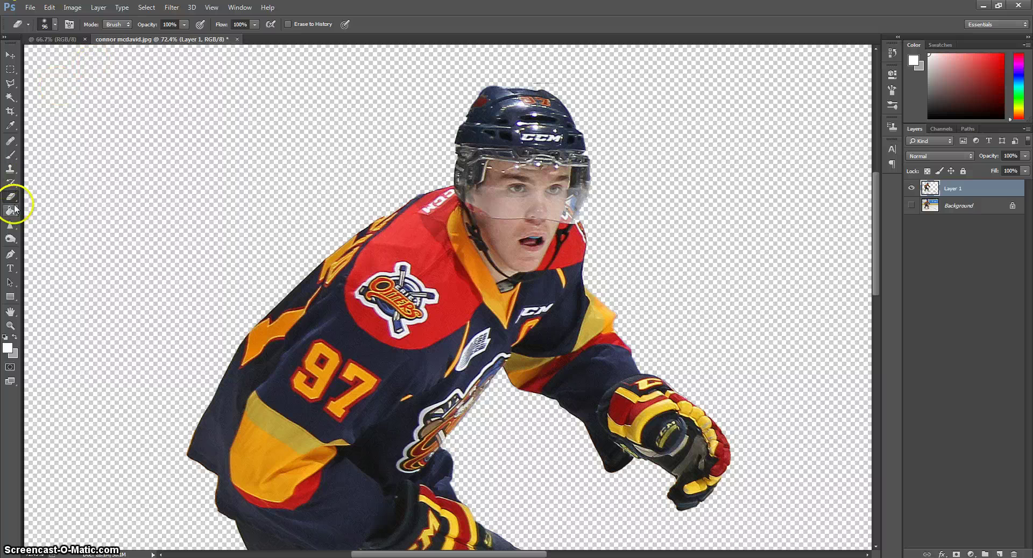
pyautogui.click(55, 24)
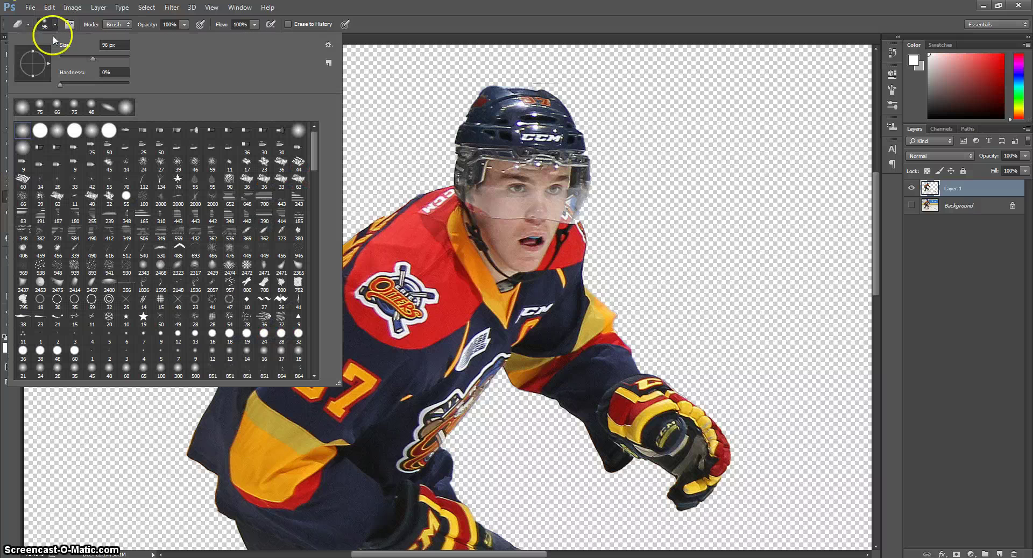
pyautogui.click(70, 54)
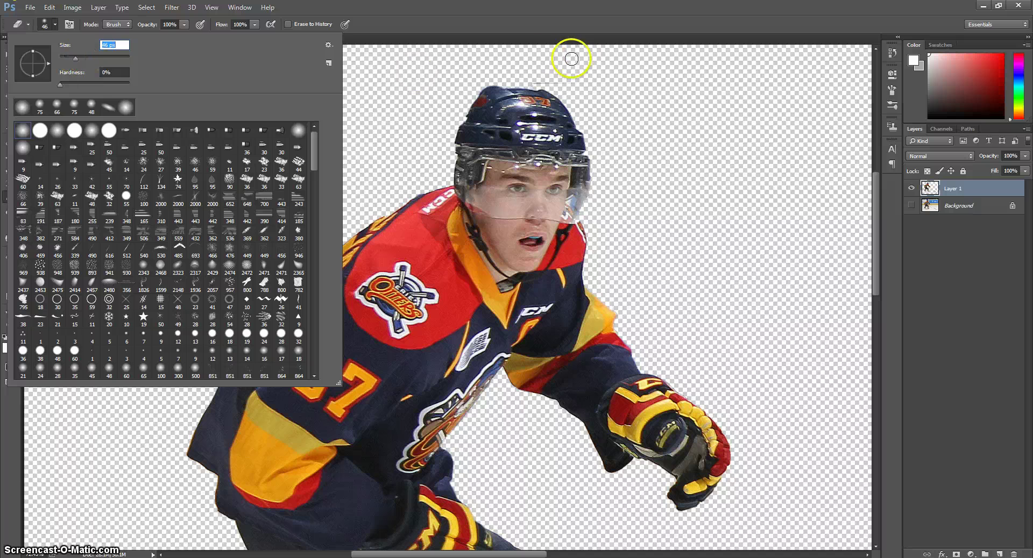
pyautogui.click(532, 80)
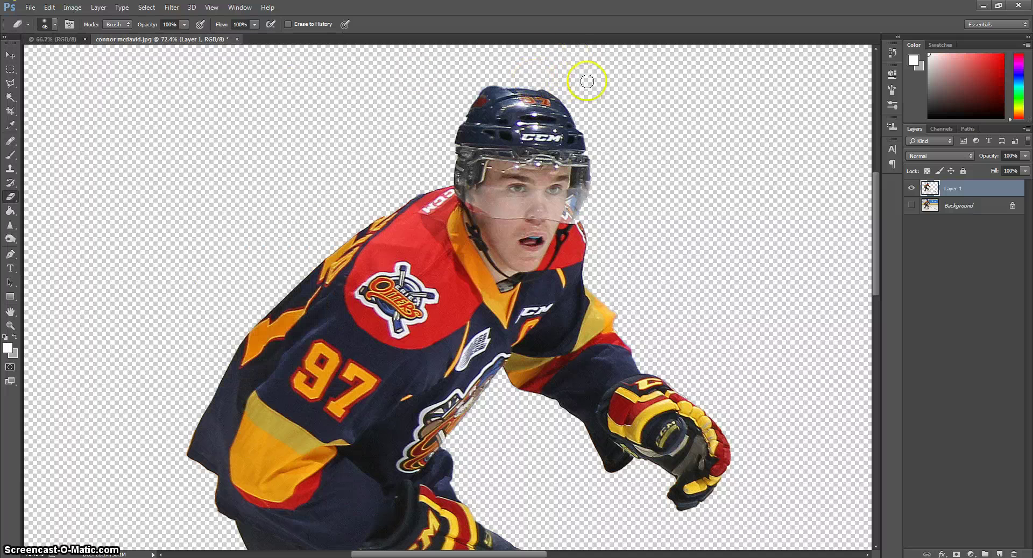
# Restore the missing outer edge of the transparent helmet visor with the History Brush
pyautogui.click(11, 326)
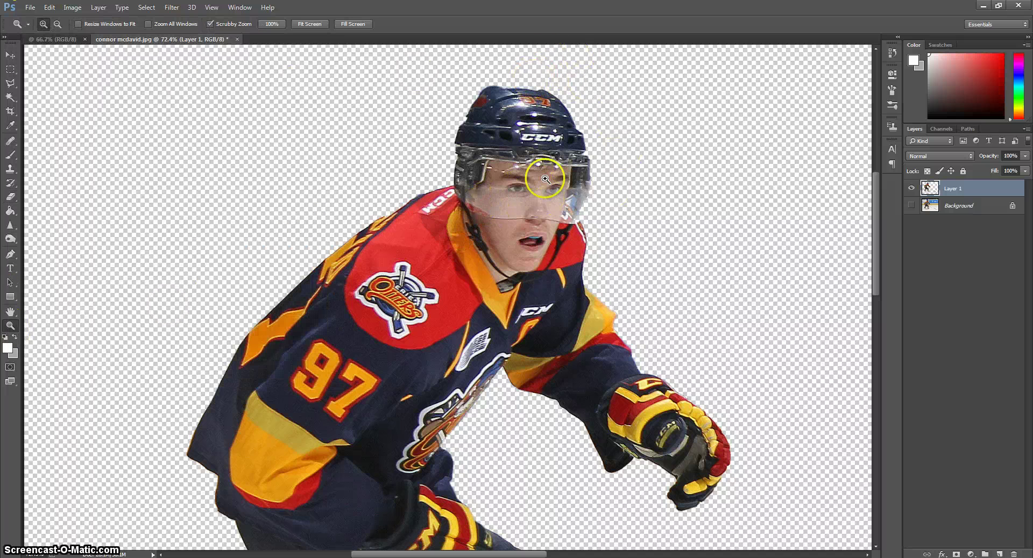
pyautogui.moveTo(568, 188); pyautogui.dragTo(582, 198)
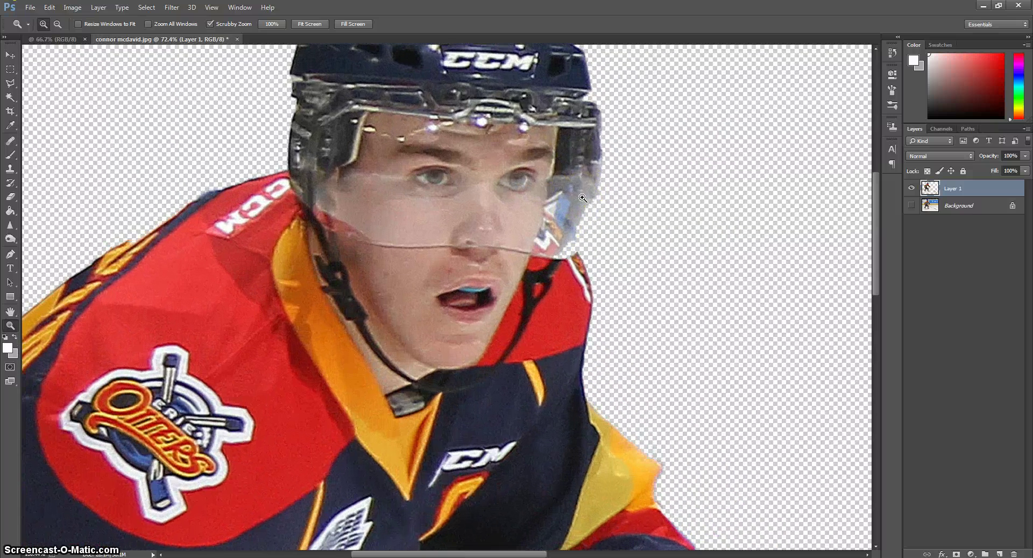
pyautogui.click(10, 183)
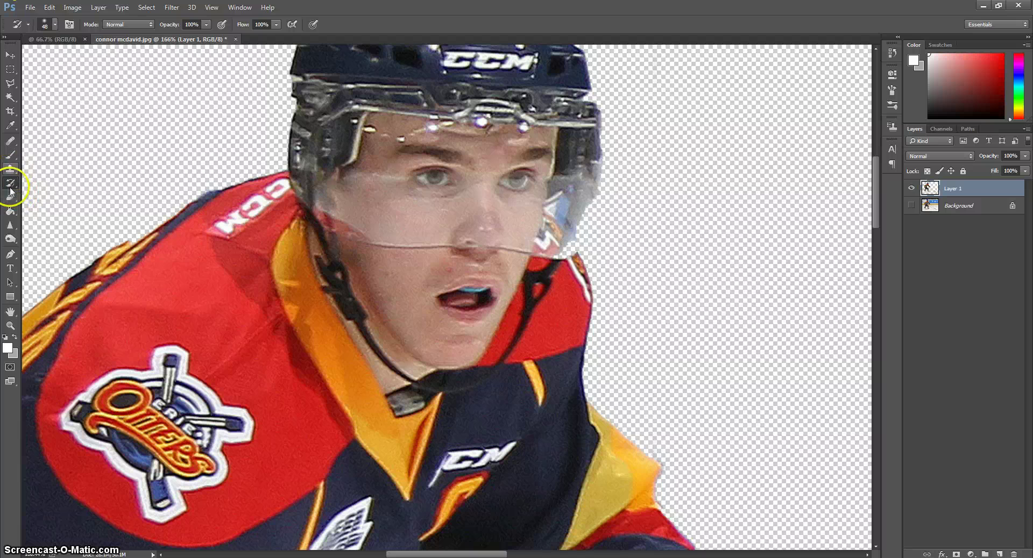
pyautogui.moveTo(597, 190); pyautogui.dragTo(597, 191)
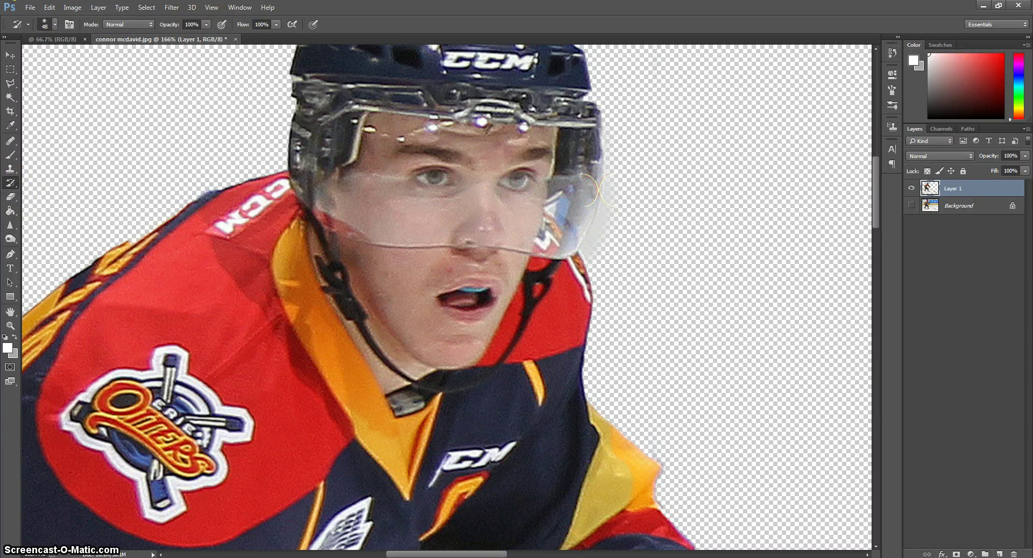
# Outline the grey excess outside the visor with the Polygonal Lasso, cut it to its own layer and delete that layer
pyautogui.click(10, 84)
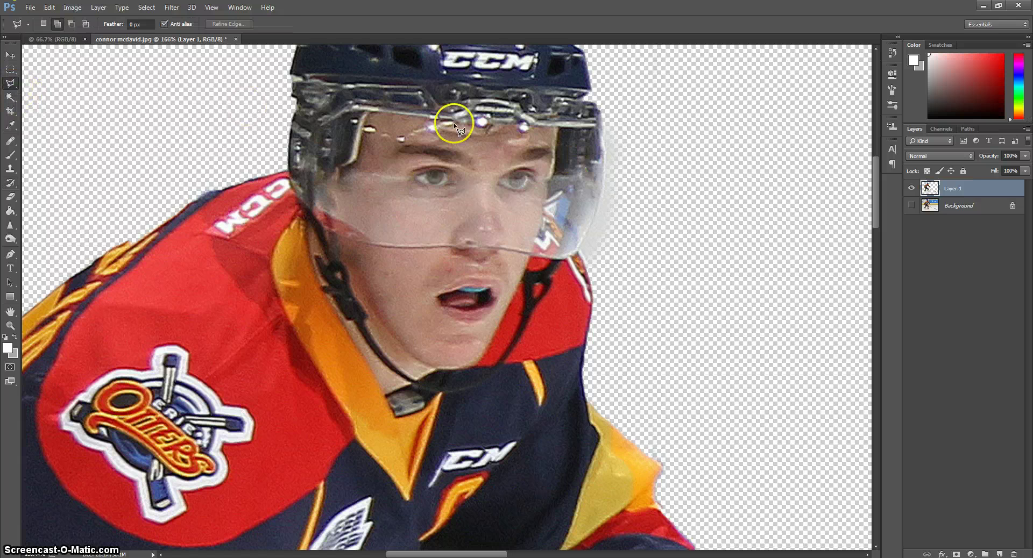
pyautogui.click(603, 124)
pyautogui.click(606, 171)
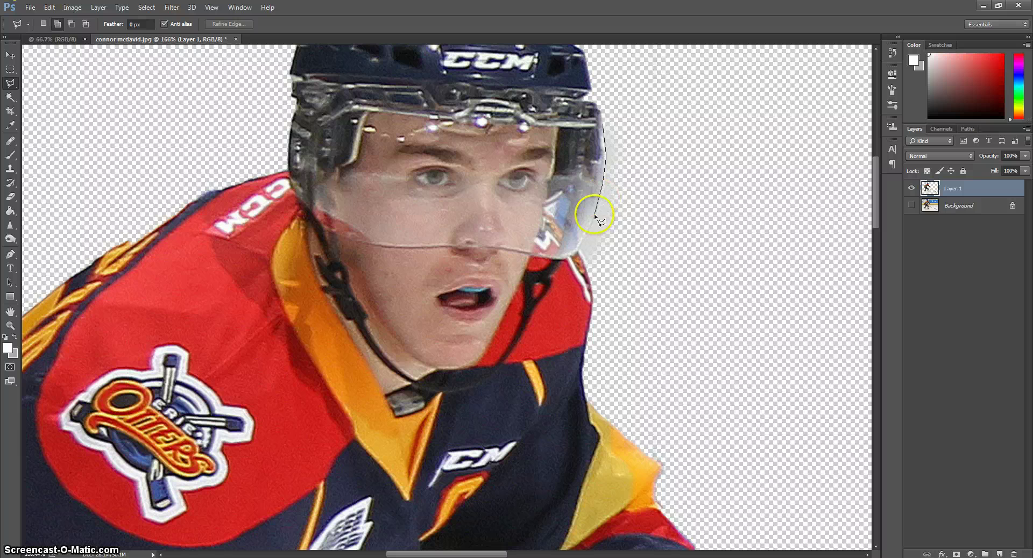
pyautogui.click(590, 223)
pyautogui.click(626, 109)
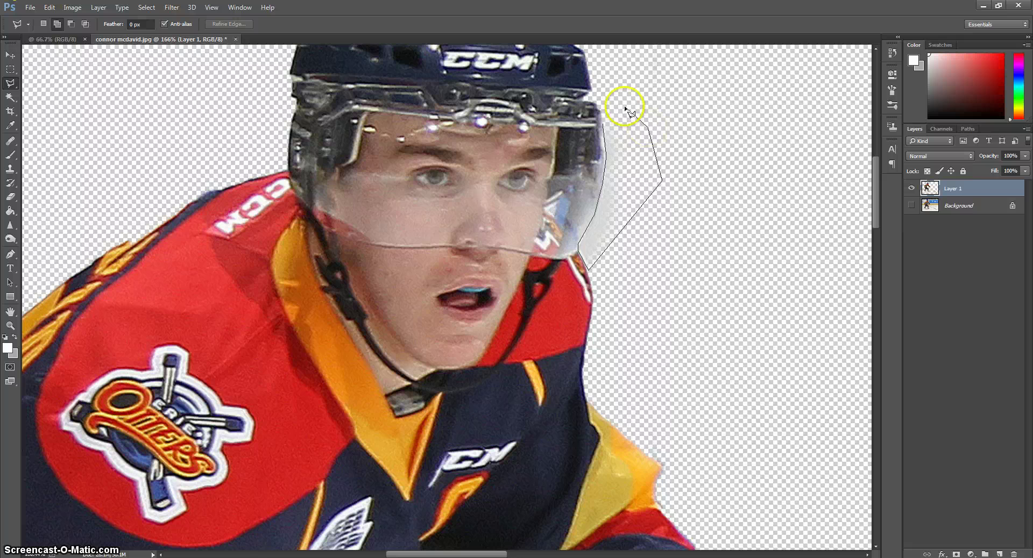
pyautogui.doubleClick(627, 151)
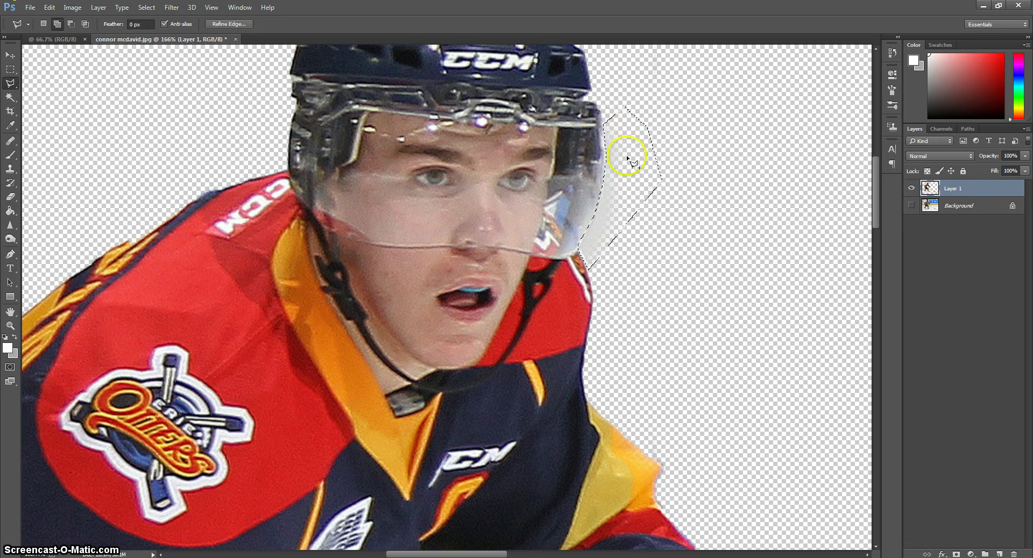
pyautogui.rightClick(628, 156)
pyautogui.click(673, 257)
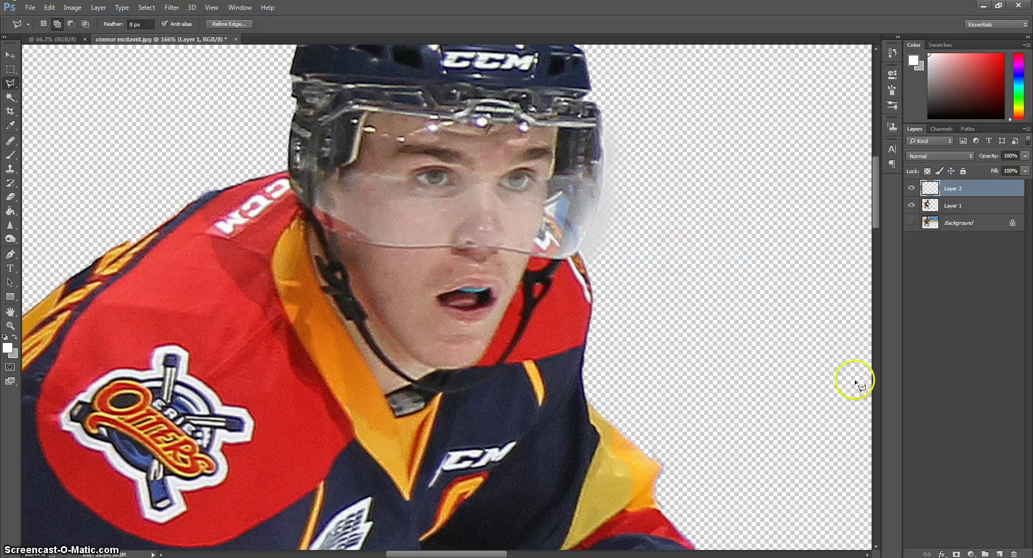
pyautogui.click(1015, 554)
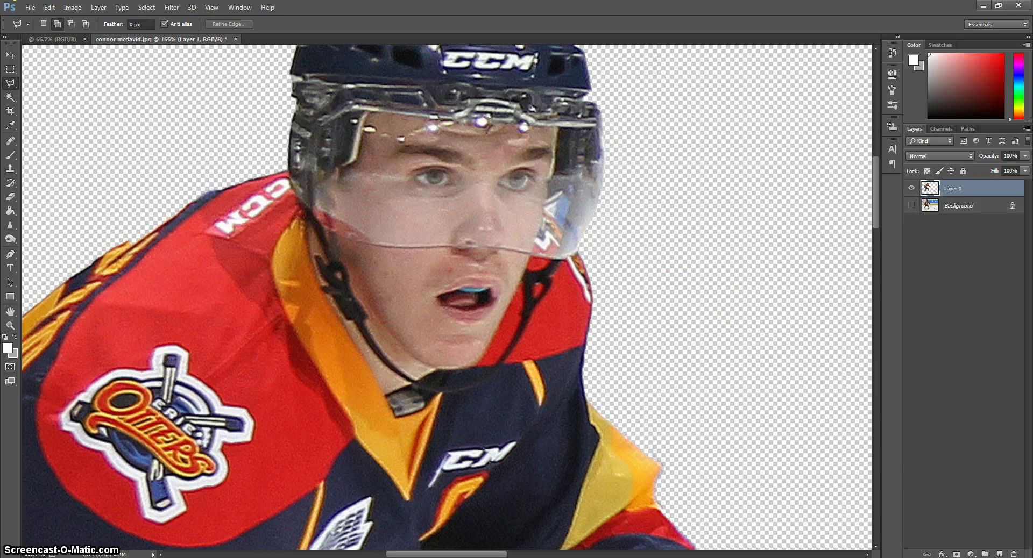
# Copy the cut-out player layer into the blank white document and erase the faint stray marks beside the helmet
pyautogui.click(10, 326)
pyautogui.rightClick(80, 301)
pyautogui.click(127, 315)
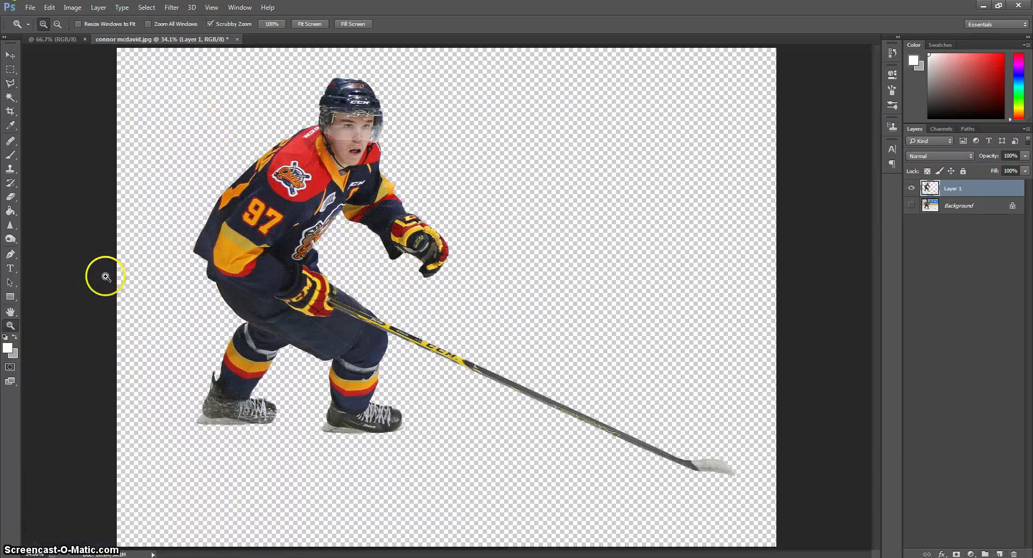
pyautogui.click(10, 55)
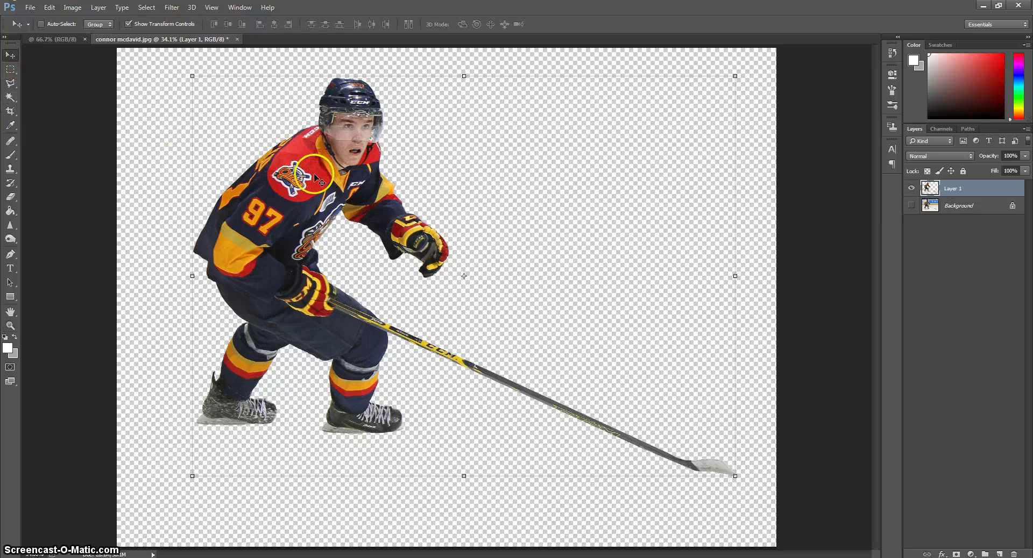
pyautogui.moveTo(315, 174); pyautogui.dragTo(402, 341)
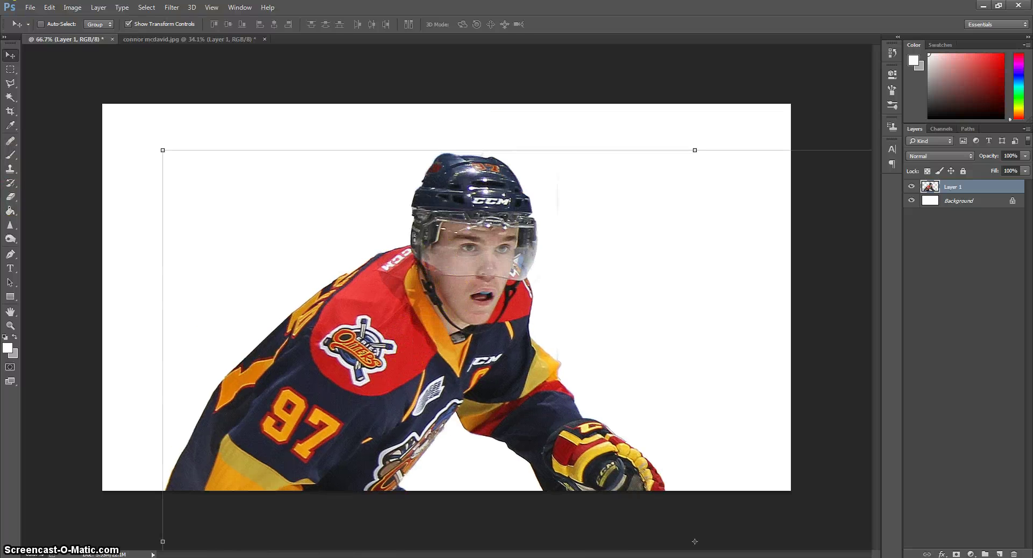
pyautogui.click(10, 198)
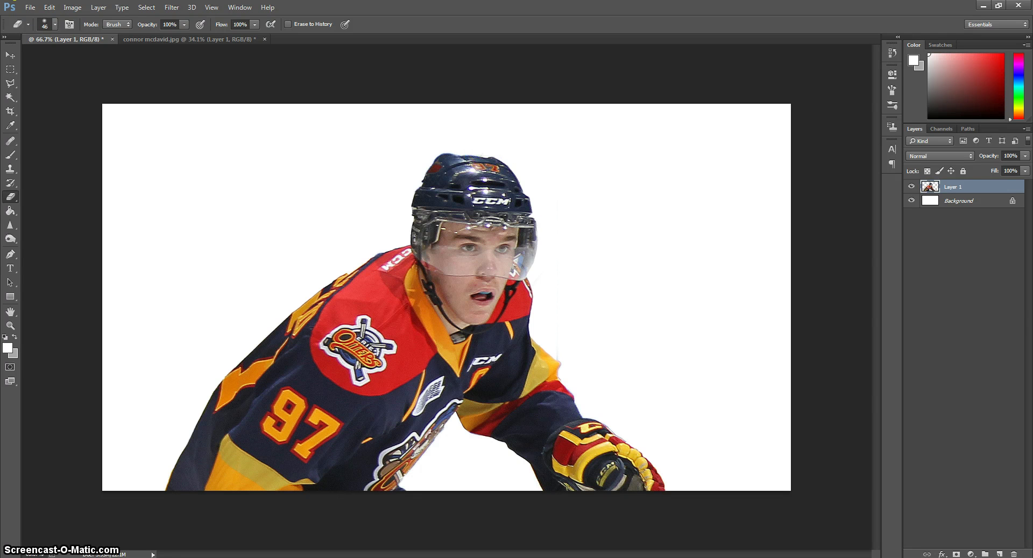
pyautogui.click(10, 55)
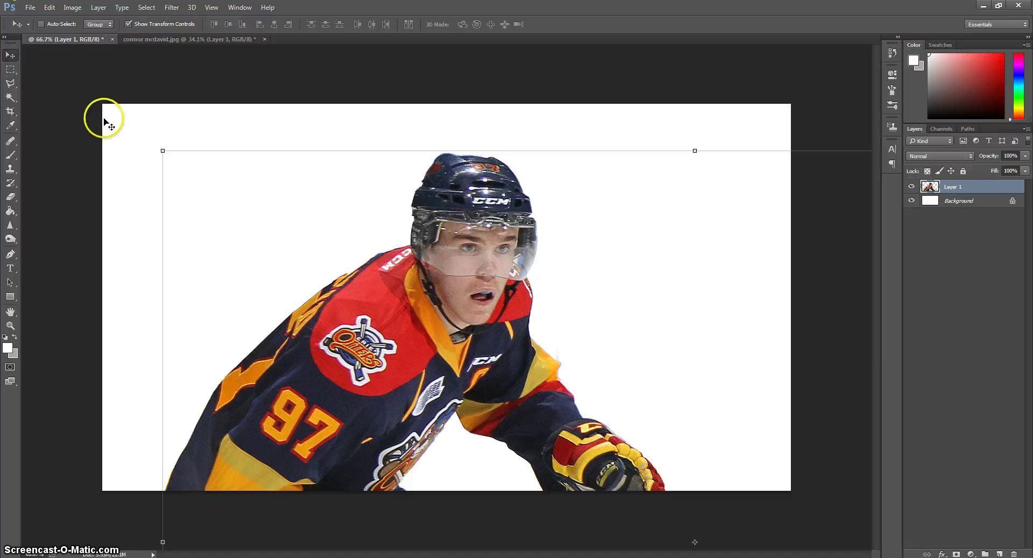
pyautogui.moveTo(162, 151); pyautogui.dragTo(534, 424)
pyautogui.moveTo(783, 480); pyautogui.dragTo(459, 253)
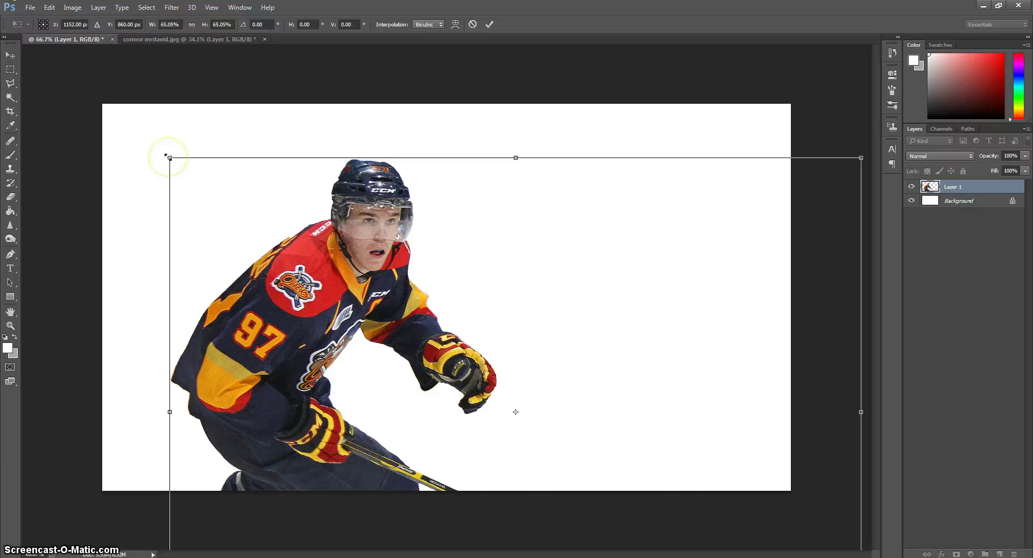
pyautogui.moveTo(168, 157); pyautogui.dragTo(666, 158)
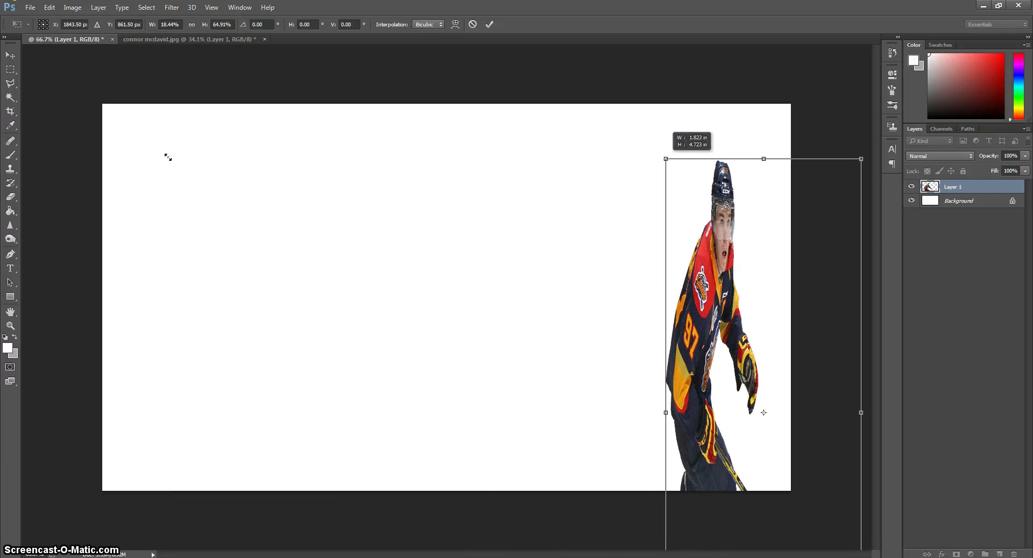
pyautogui.moveTo(666, 159); pyautogui.dragTo(262, 190)
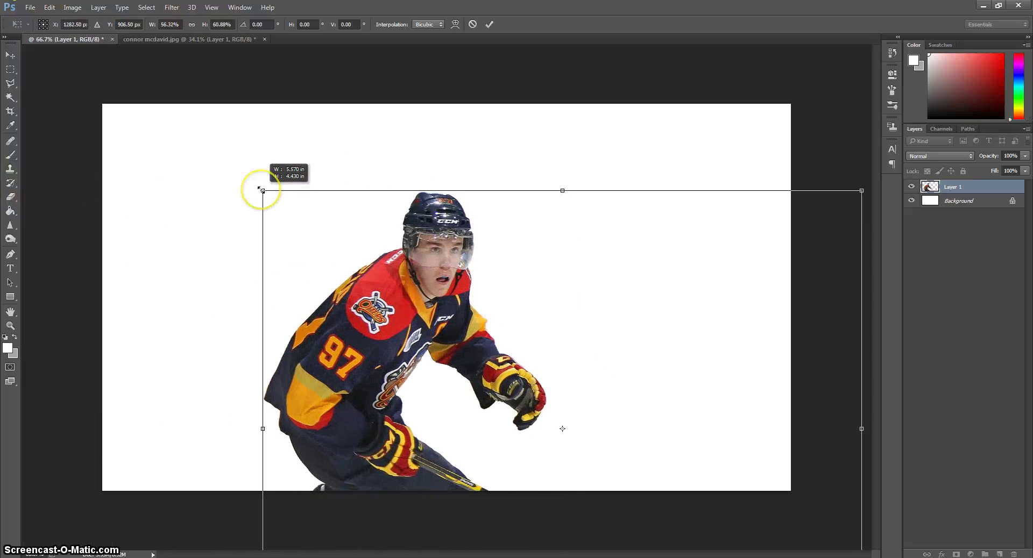
pyautogui.click(472, 25)
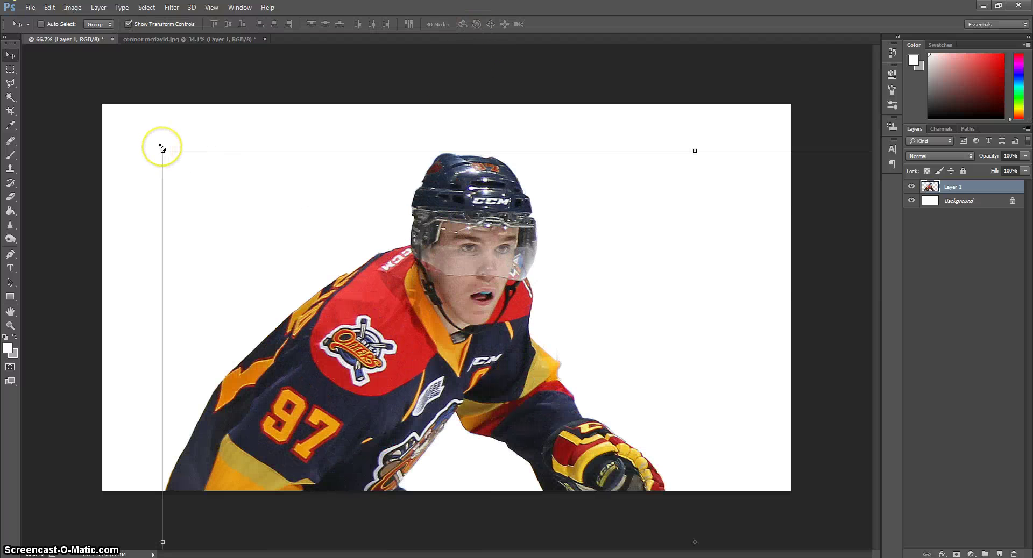
# Scale the player layer to about 43% and place it so the whole figure and stick fit on the canvas
pyautogui.moveTo(162, 150); pyautogui.dragTo(557, 441)
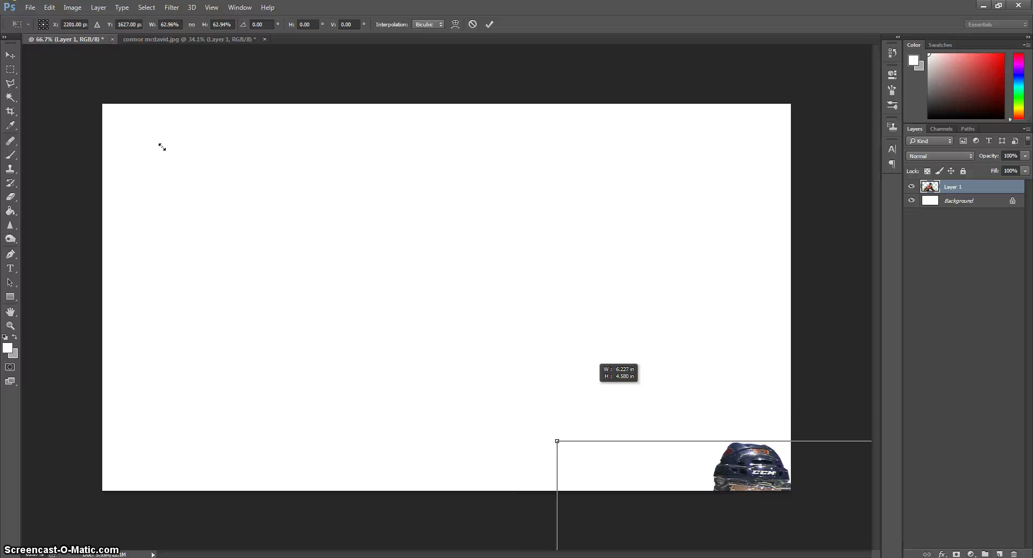
pyautogui.moveTo(729, 470); pyautogui.dragTo(353, 162)
pyautogui.moveTo(183, 139); pyautogui.dragTo(397, 290)
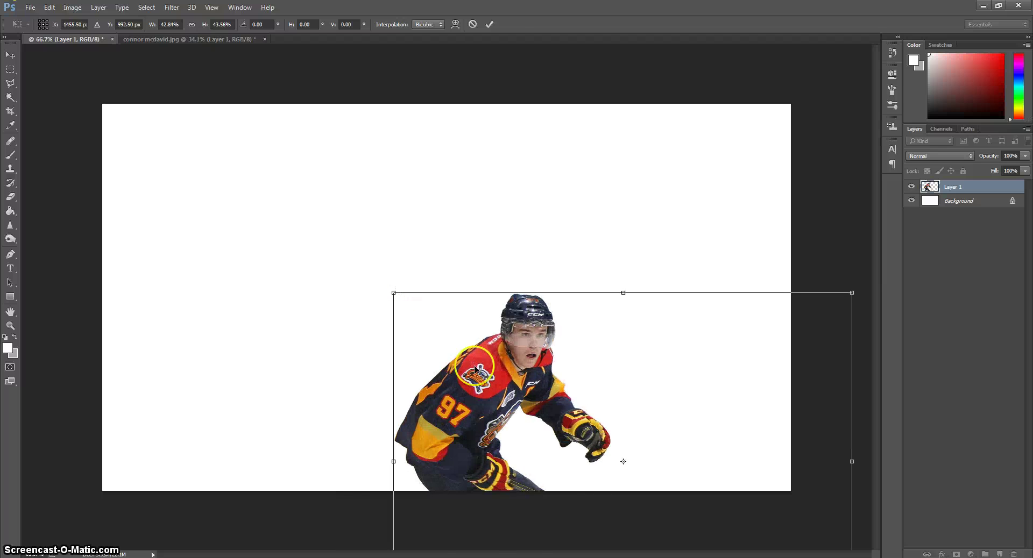
pyautogui.moveTo(607, 479); pyautogui.dragTo(441, 321)
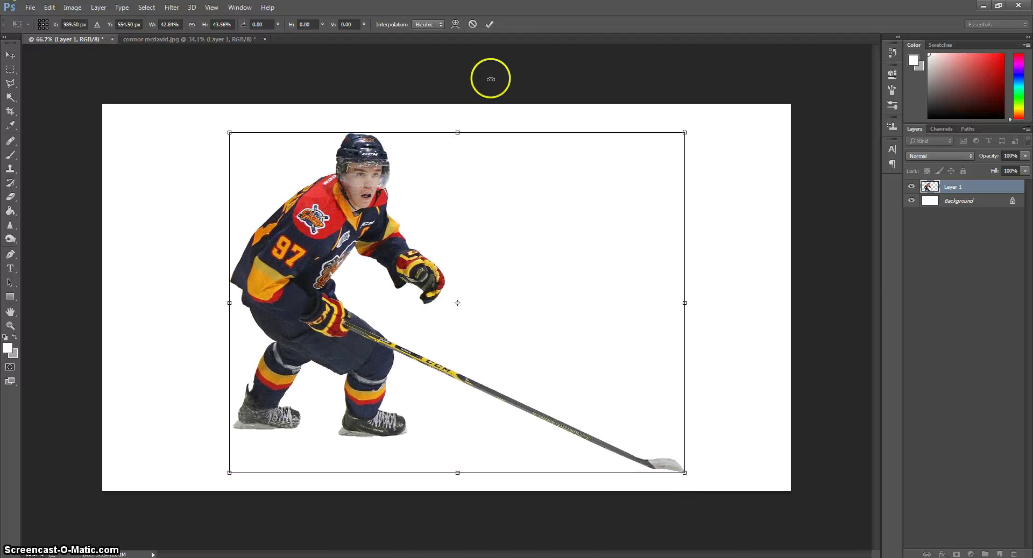
pyautogui.click(488, 27)
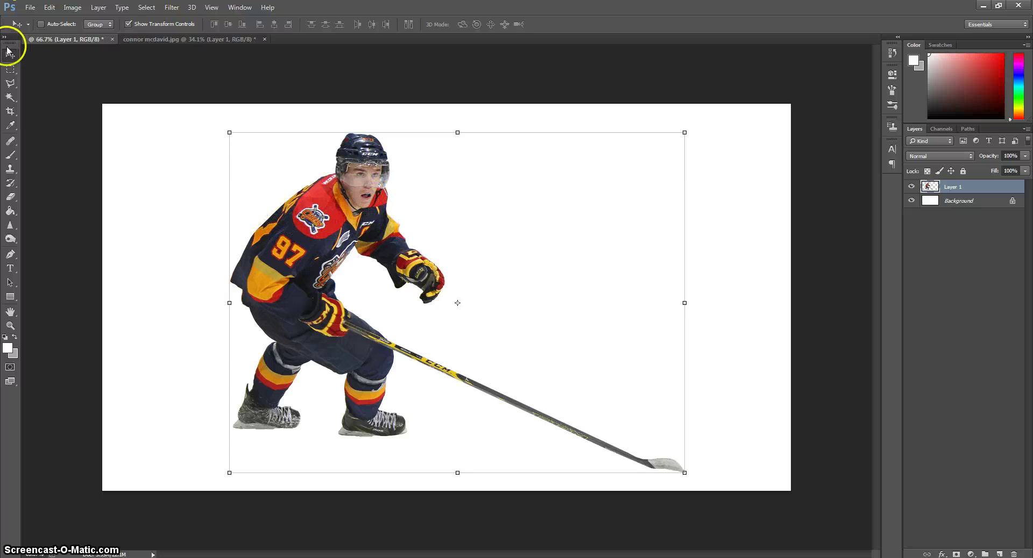
pyautogui.moveTo(355, 198); pyautogui.dragTo(452, 210)
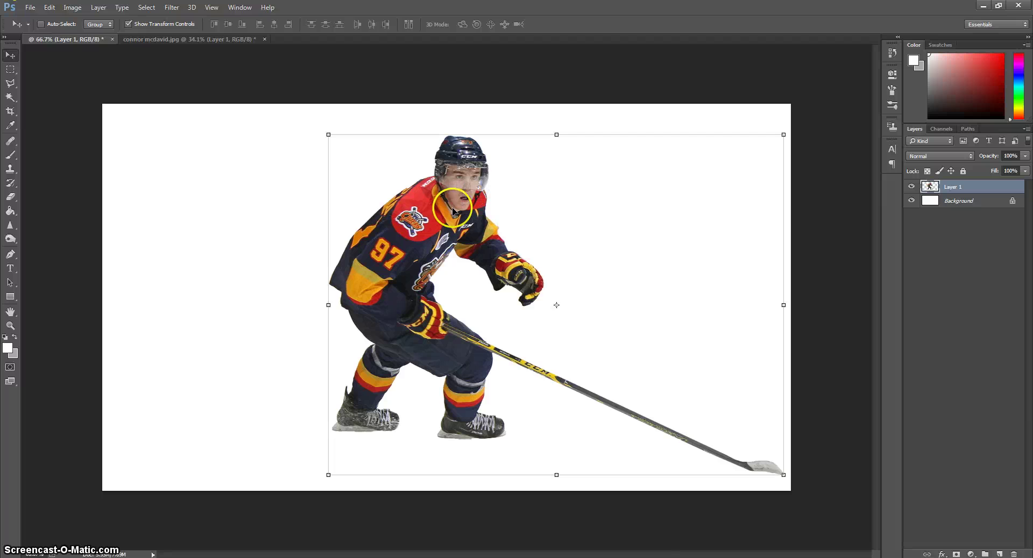
# Set the Rectangular Marquee to a fixed 1:1 ratio and select a full-height square around the player
pyautogui.click(10, 68)
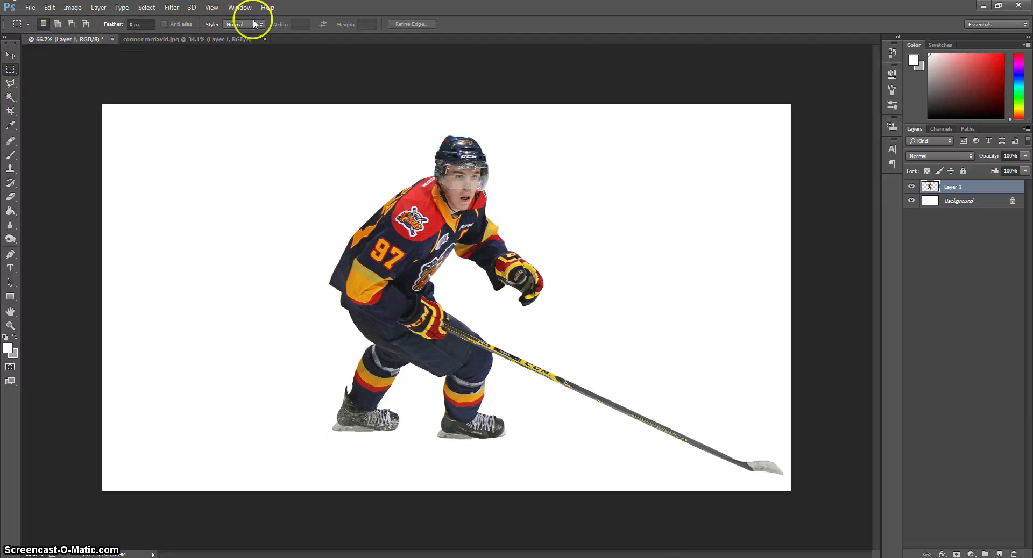
pyautogui.click(245, 25)
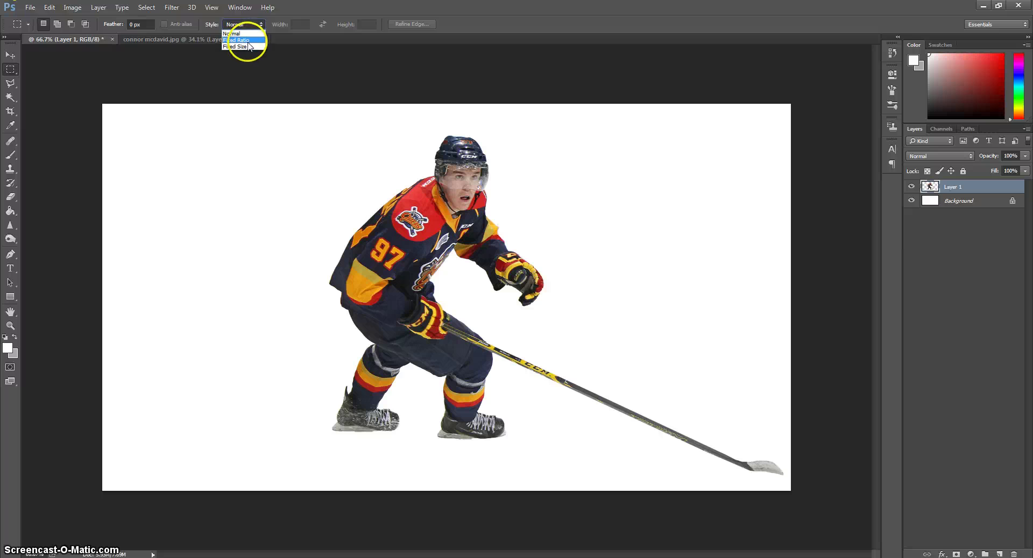
pyautogui.click(247, 40)
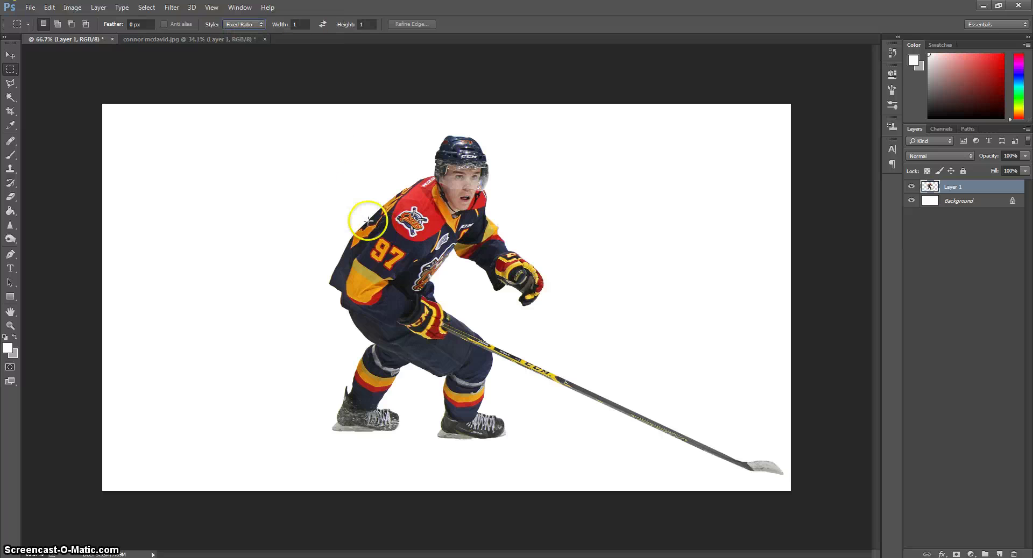
pyautogui.moveTo(254, 131); pyautogui.dragTo(614, 484)
pyautogui.click(346, 199)
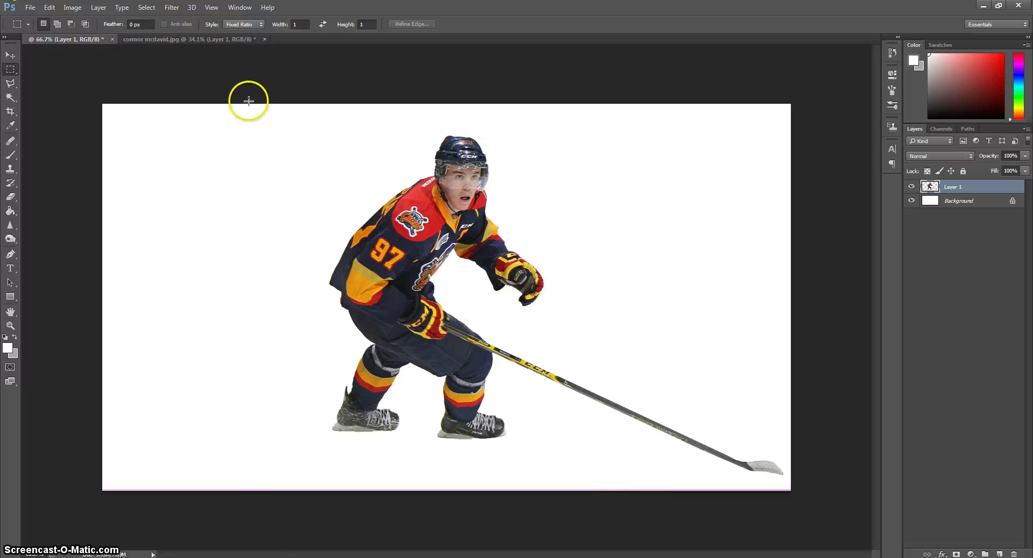
pyautogui.moveTo(237, 104); pyautogui.dragTo(623, 489)
pyautogui.hotkey('ctrl', 'd')
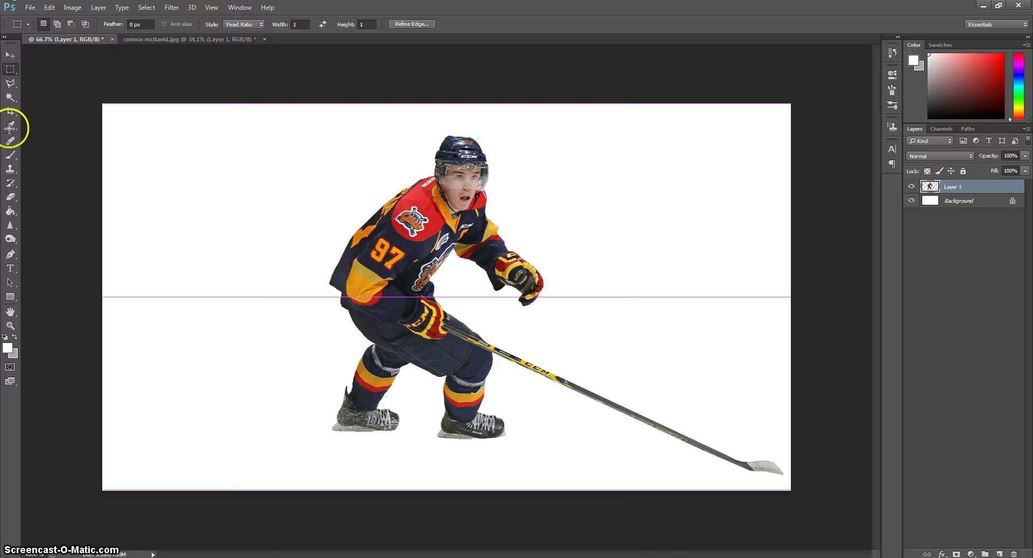
pyautogui.hotkey('ctrl', 'z')
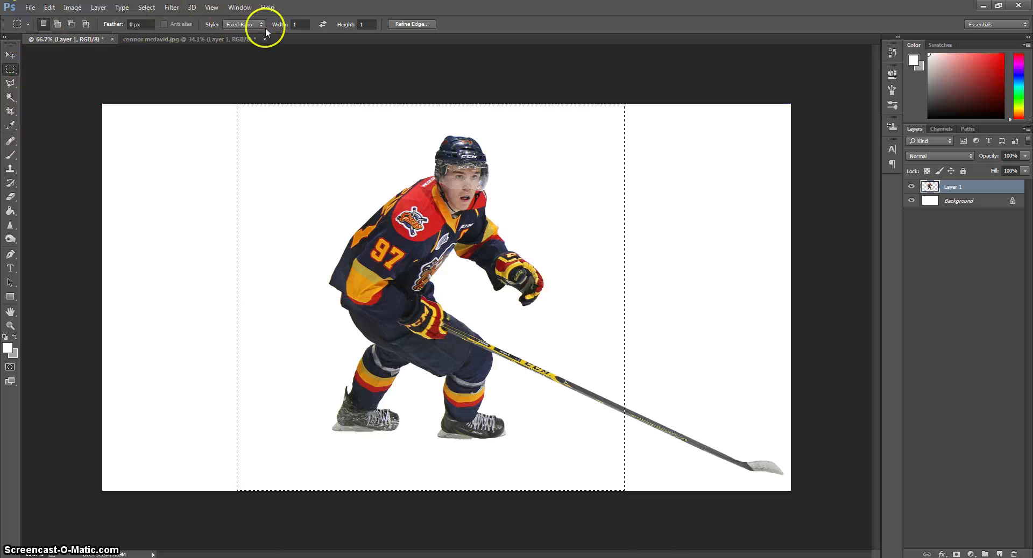
# Redraw the full-height 1:1 selection slightly further right around the player and deselect it
pyautogui.moveTo(297, 24); pyautogui.dragTo(312, 24)
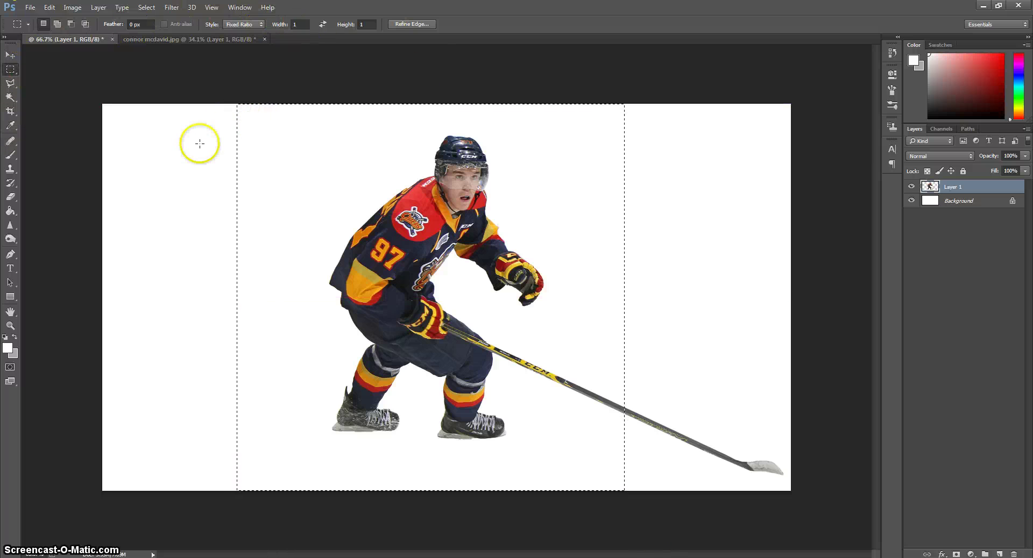
pyautogui.moveTo(198, 147); pyautogui.dragTo(667, 518)
pyautogui.moveTo(269, 101); pyautogui.dragTo(667, 547)
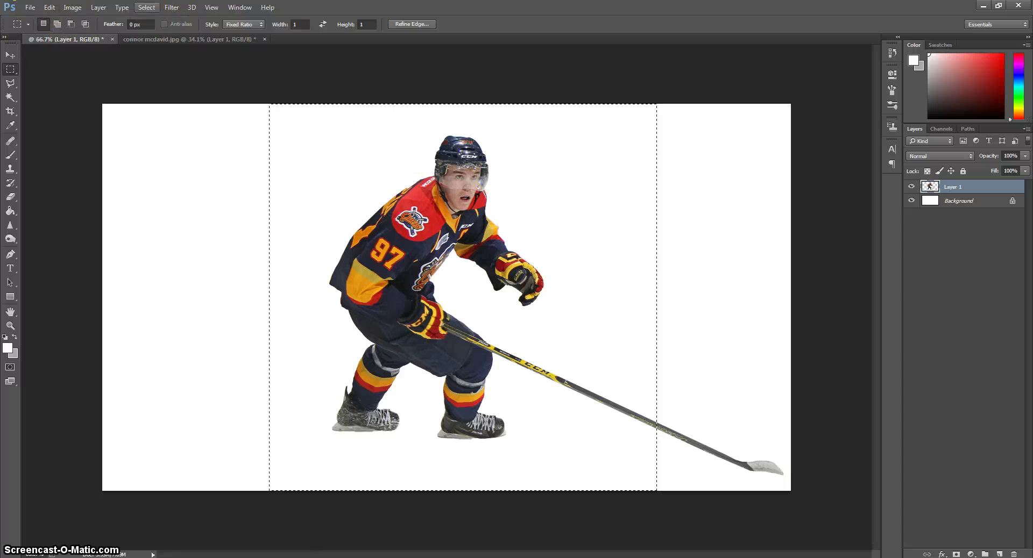
pyautogui.click(147, 7)
pyautogui.click(148, 26)
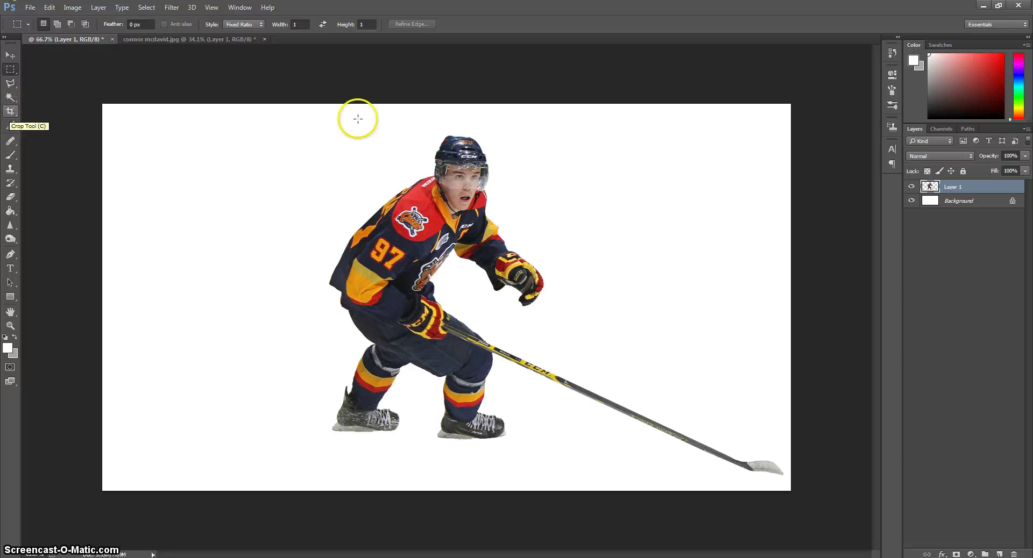
# Crop the canvas to a 1:1 square centred on the player with the Crop tool
pyautogui.click(10, 110)
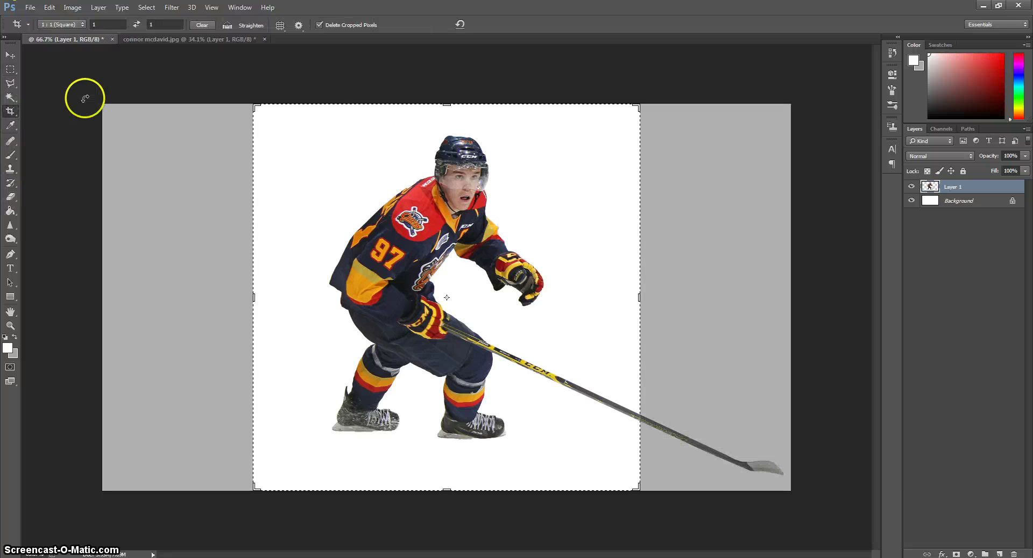
pyautogui.click(68, 24)
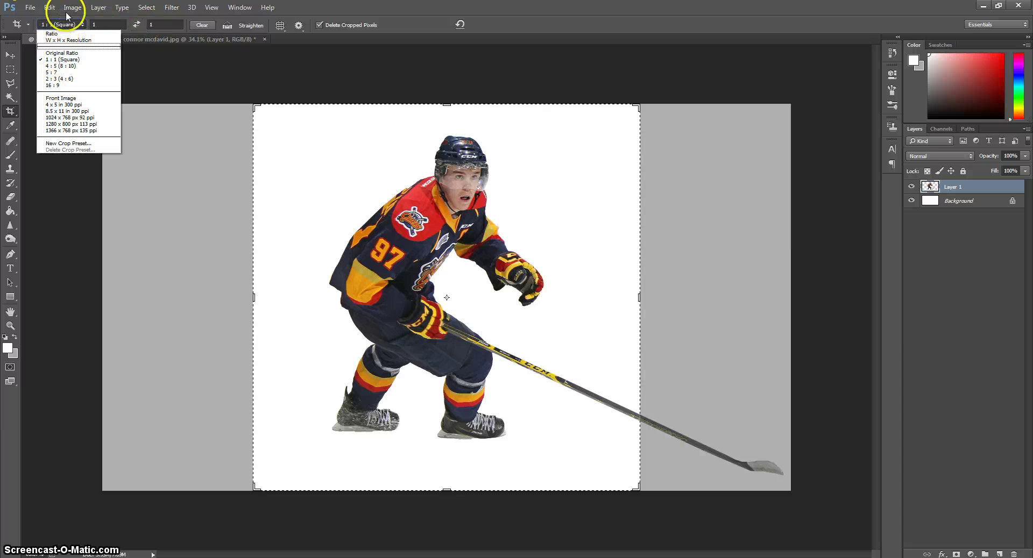
pyautogui.click(63, 25)
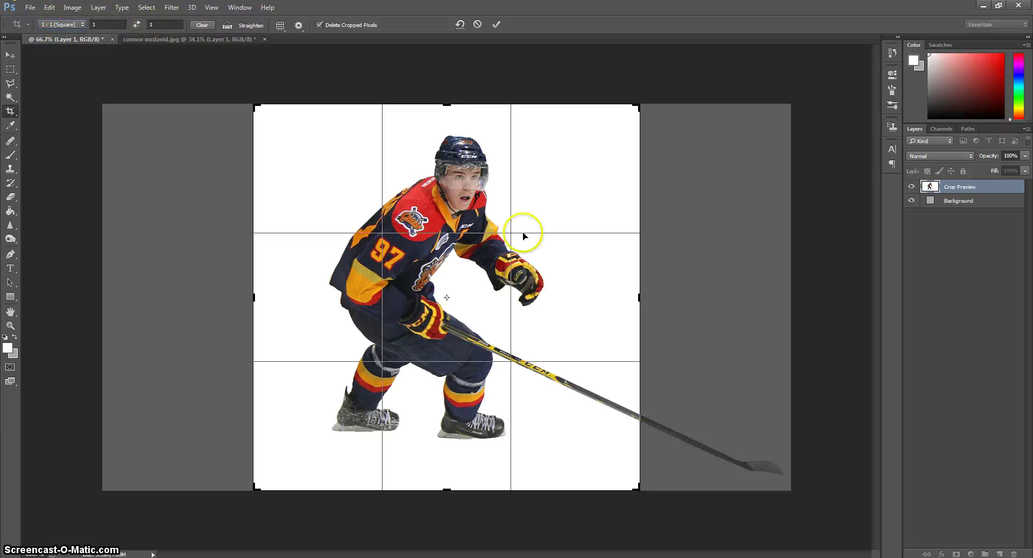
pyautogui.doubleClick(432, 197)
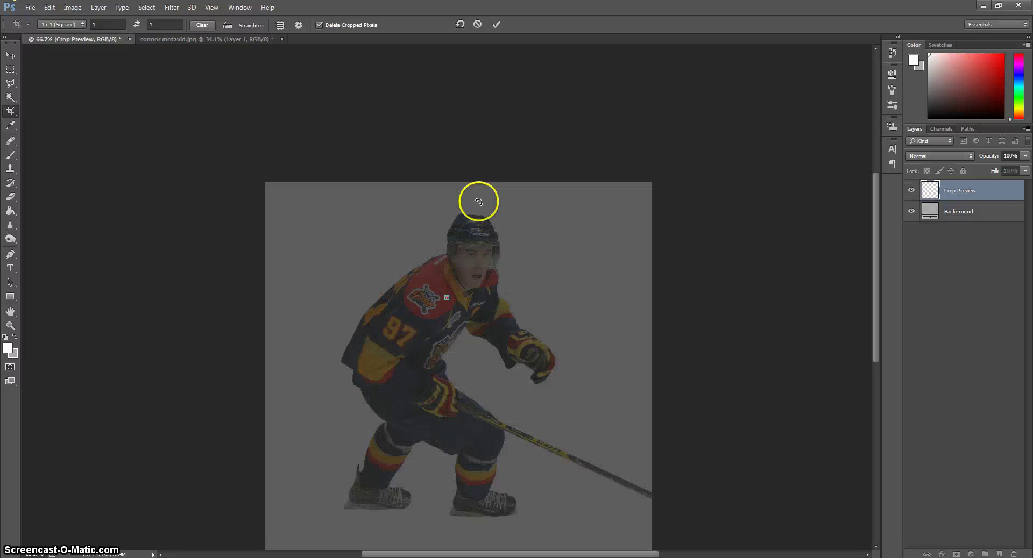
pyautogui.click(477, 24)
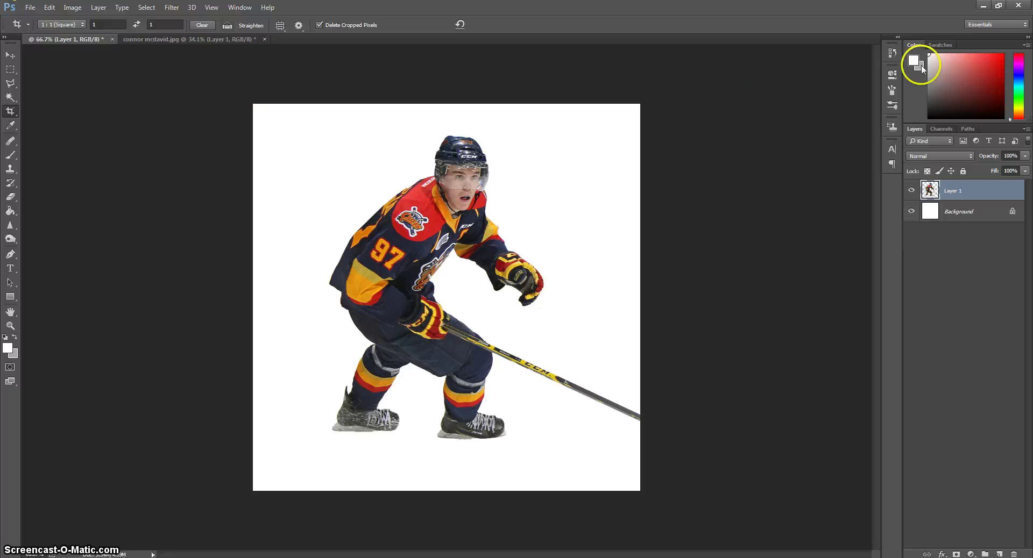
# Undo the square crop by deleting the Crop state from the document's history
pyautogui.click(892, 54)
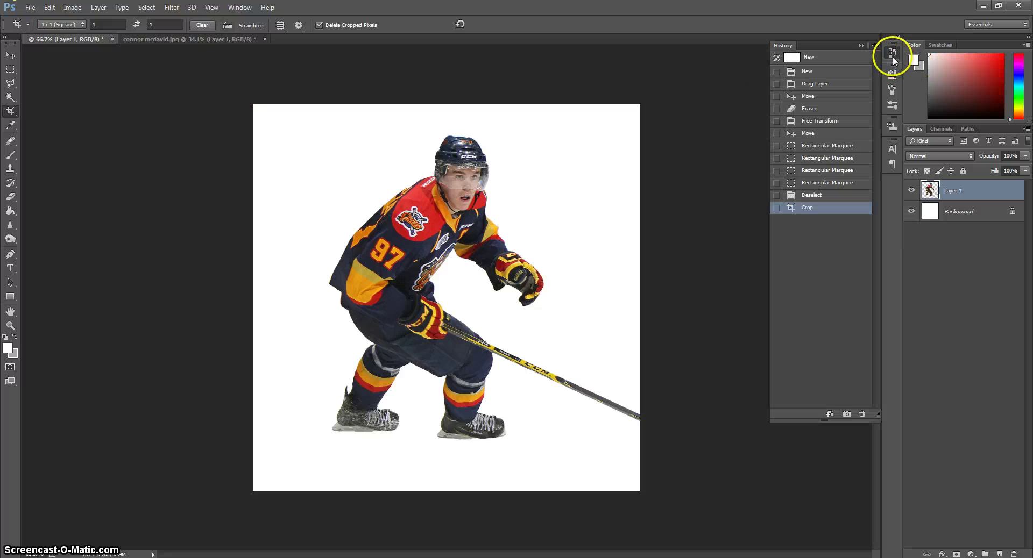
pyautogui.rightClick(822, 209)
pyautogui.click(853, 231)
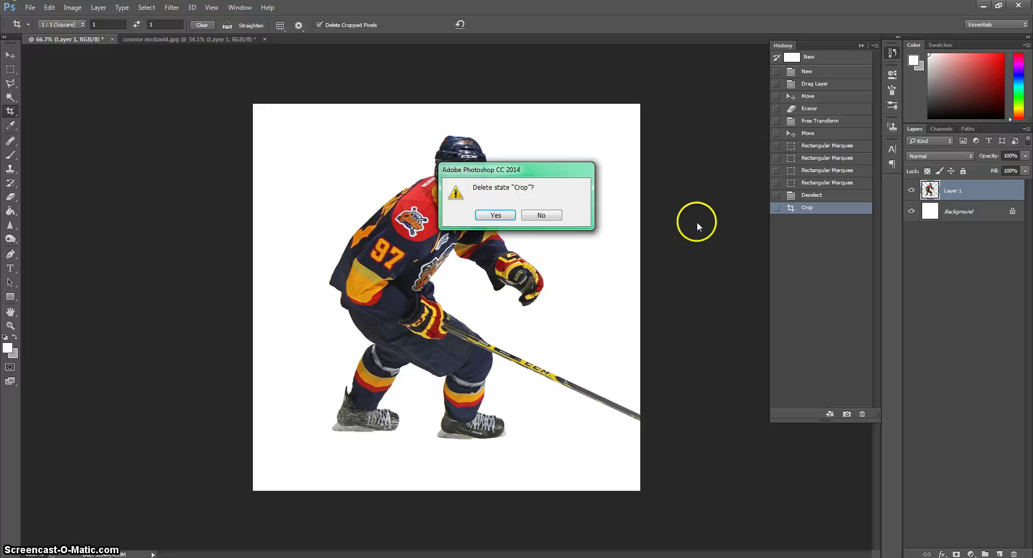
pyautogui.click(487, 214)
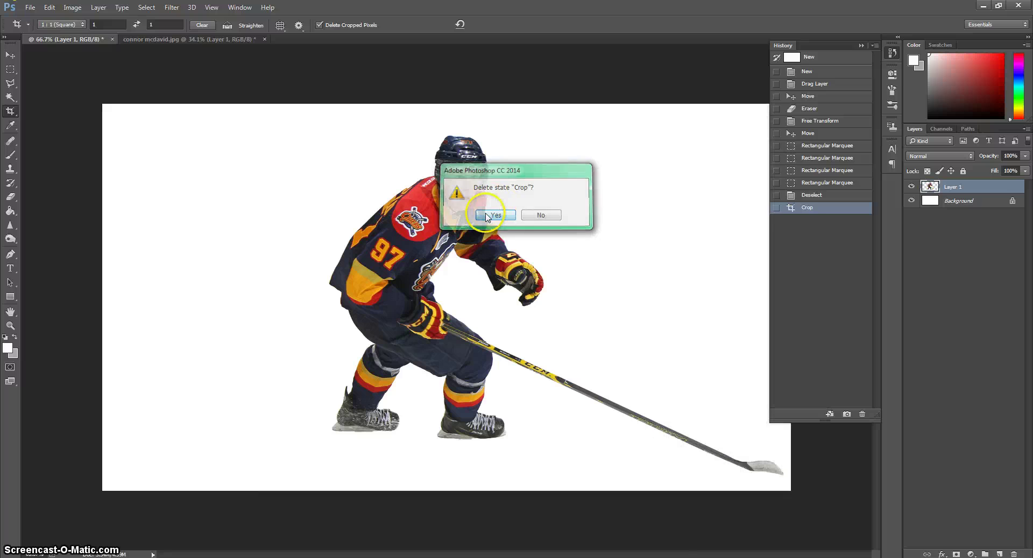
pyautogui.click(892, 53)
# Move the player layer left so the figure and stick sit near the middle of the canvas
pyautogui.click(9, 58)
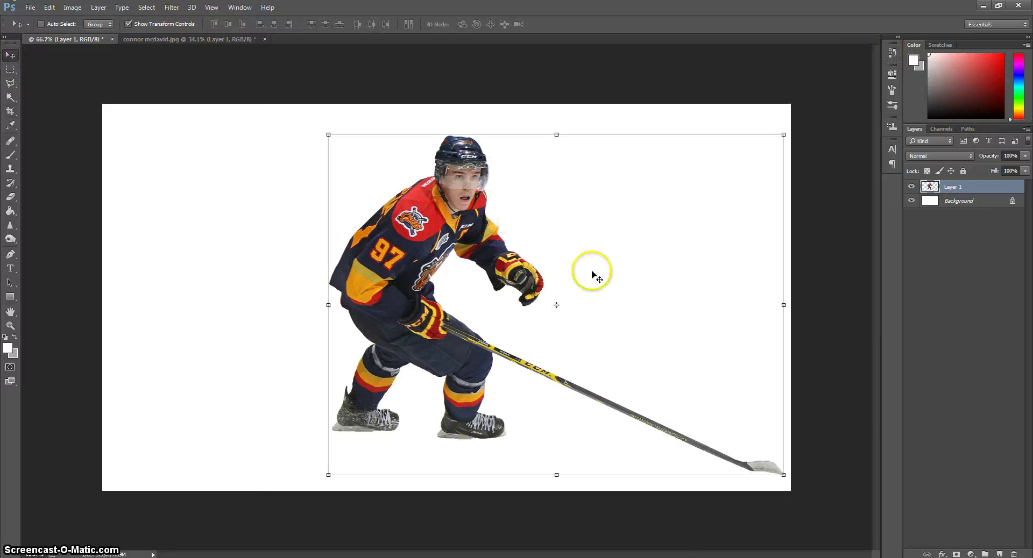
pyautogui.moveTo(598, 269); pyautogui.dragTo(556, 256)
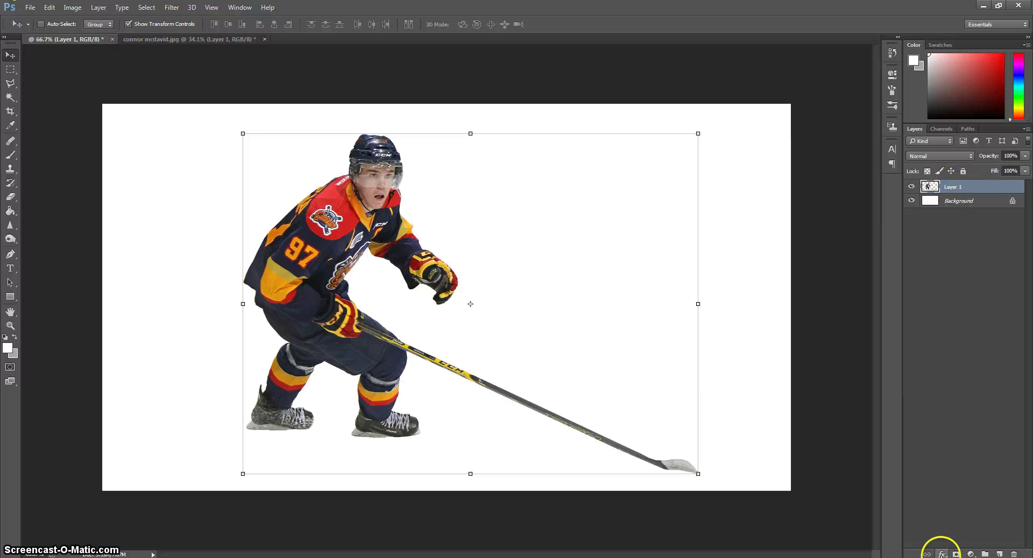
# Try a Drop Shadow with raised opacity on the player layer, and undo it
pyautogui.click(942, 554)
pyautogui.click(941, 555)
pyautogui.click(942, 554)
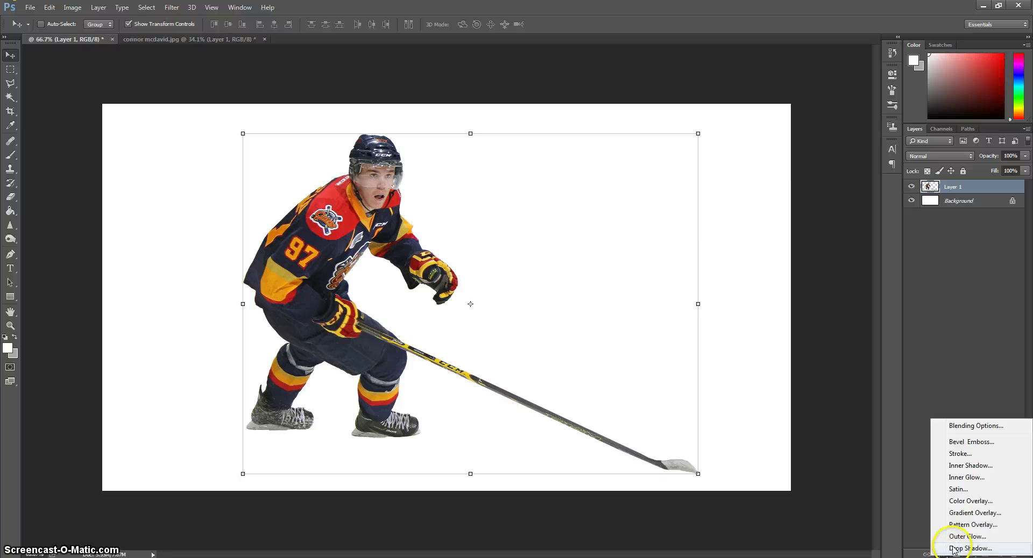
pyautogui.click(953, 549)
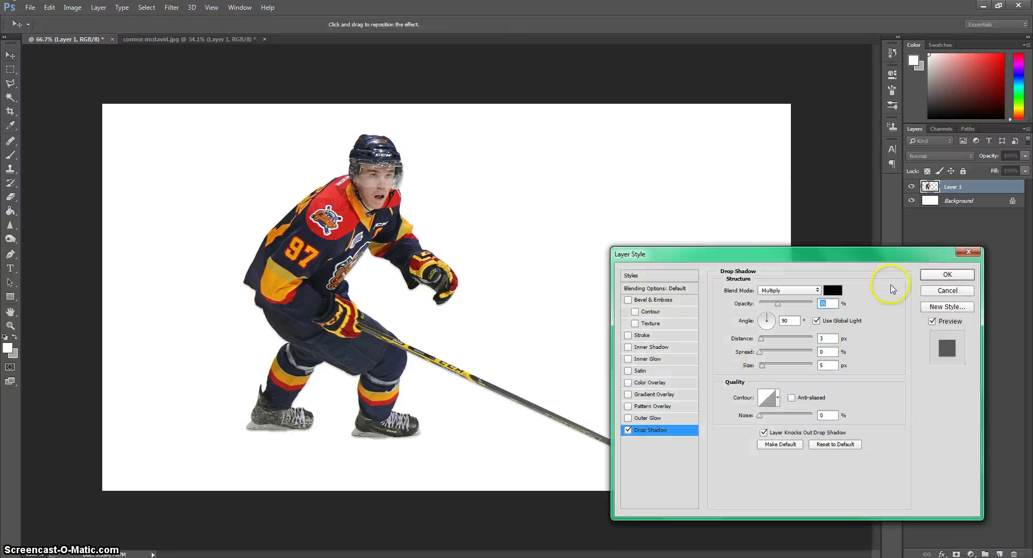
pyautogui.moveTo(797, 305); pyautogui.dragTo(805, 309)
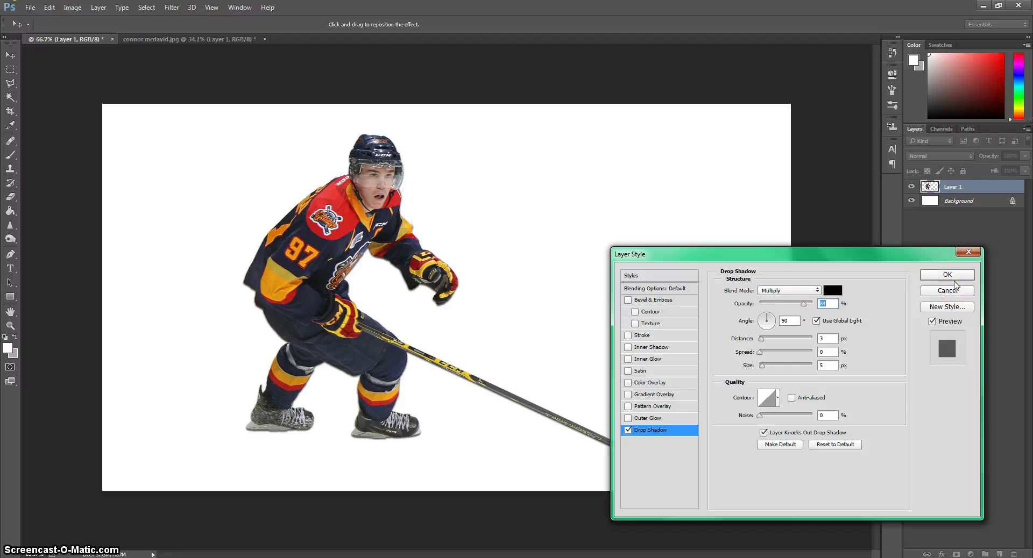
pyautogui.click(931, 276)
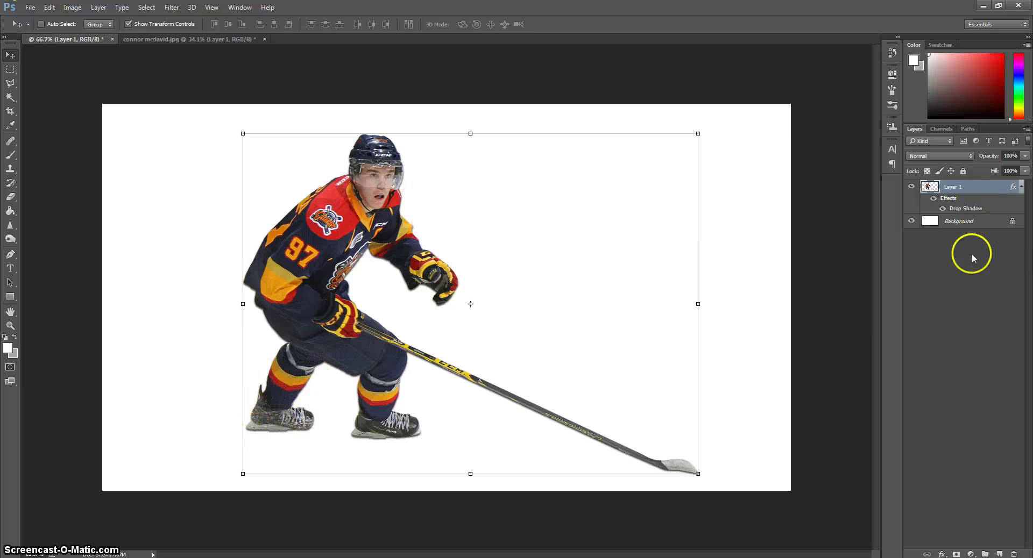
pyautogui.hotkey('ctrl', 'z')
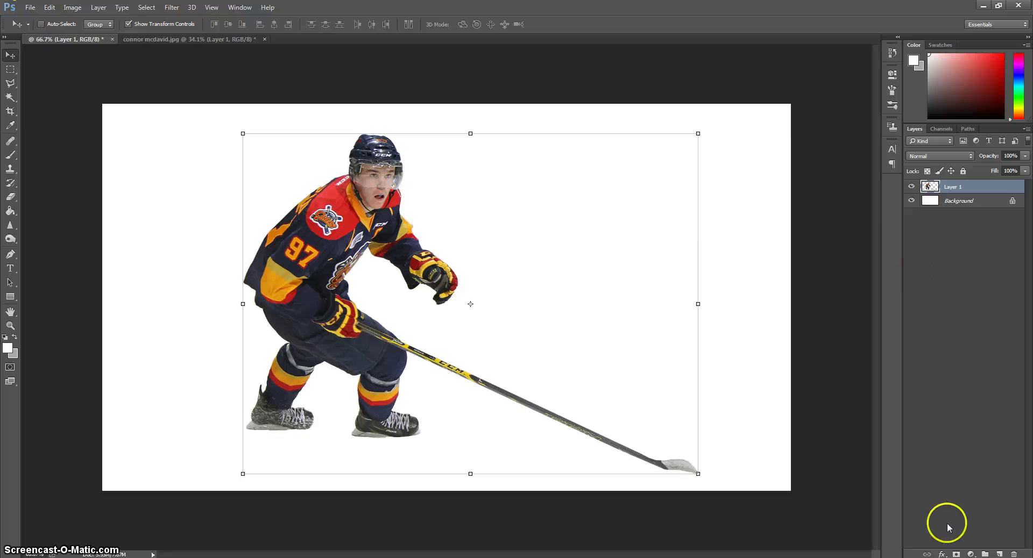
# Try an Outer Glow with its default white settings on the player layer, and undo it
pyautogui.click(942, 554)
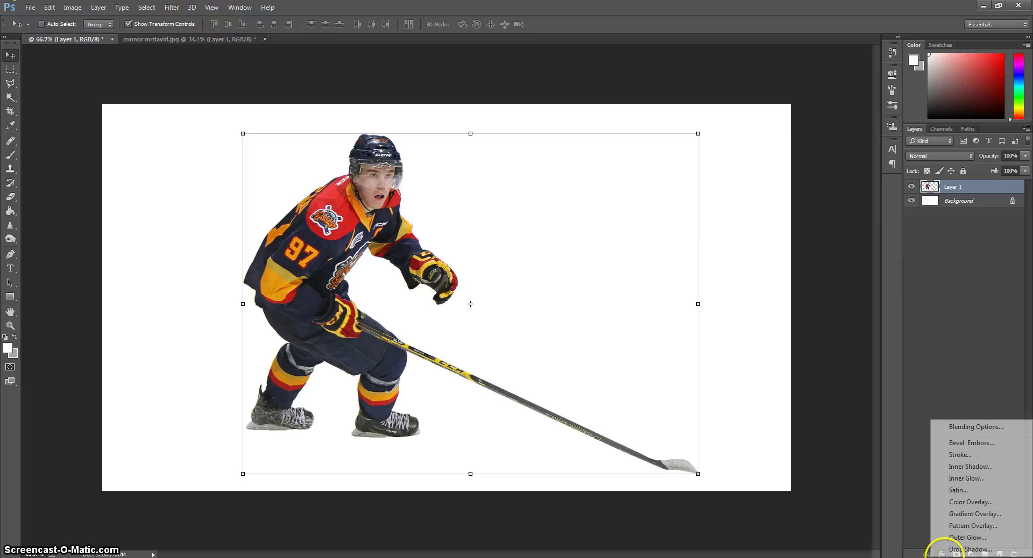
pyautogui.click(955, 539)
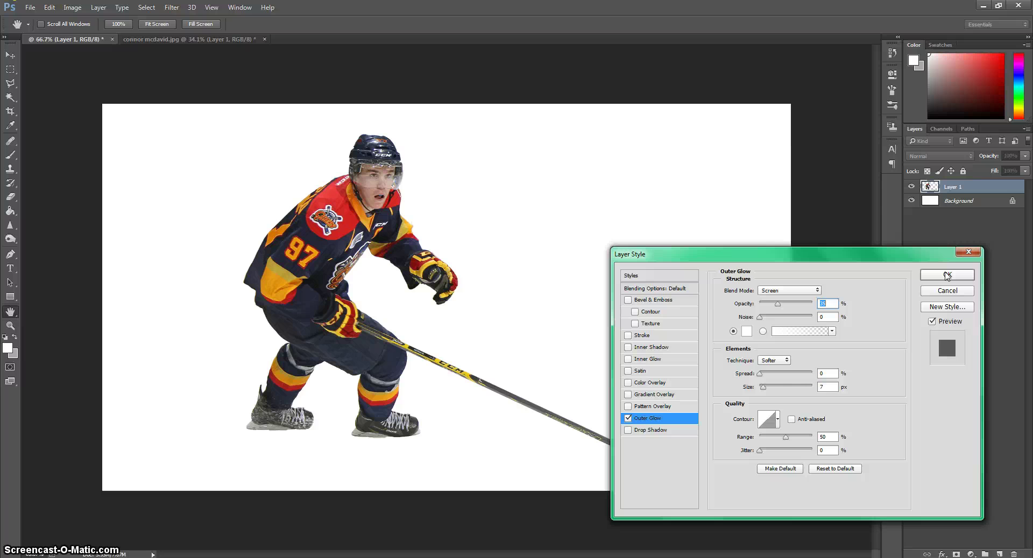
pyautogui.click(947, 275)
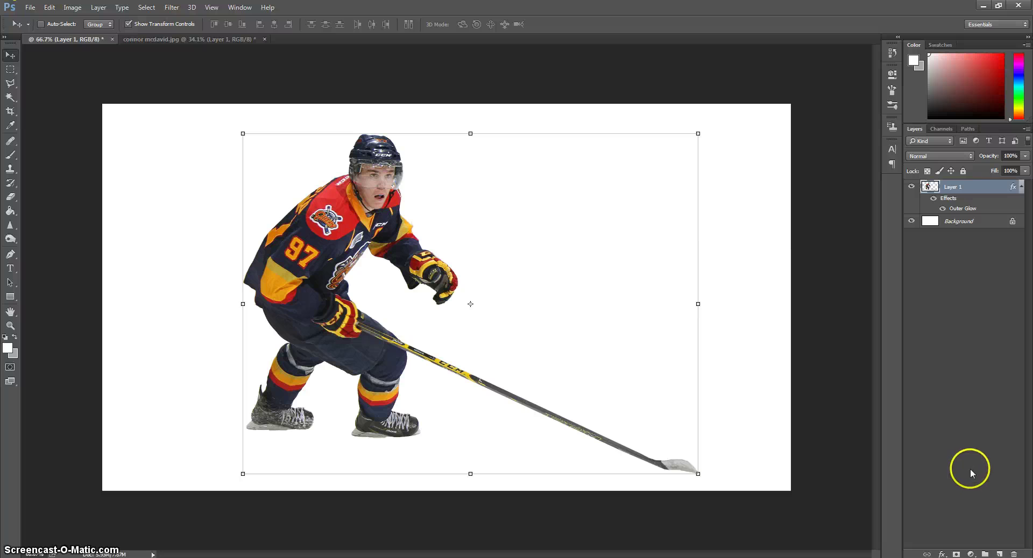
pyautogui.hotkey('ctrl', 'z')
# Apply a black (000000) Outer Glow at 100% opacity to the player layer
pyautogui.click(942, 555)
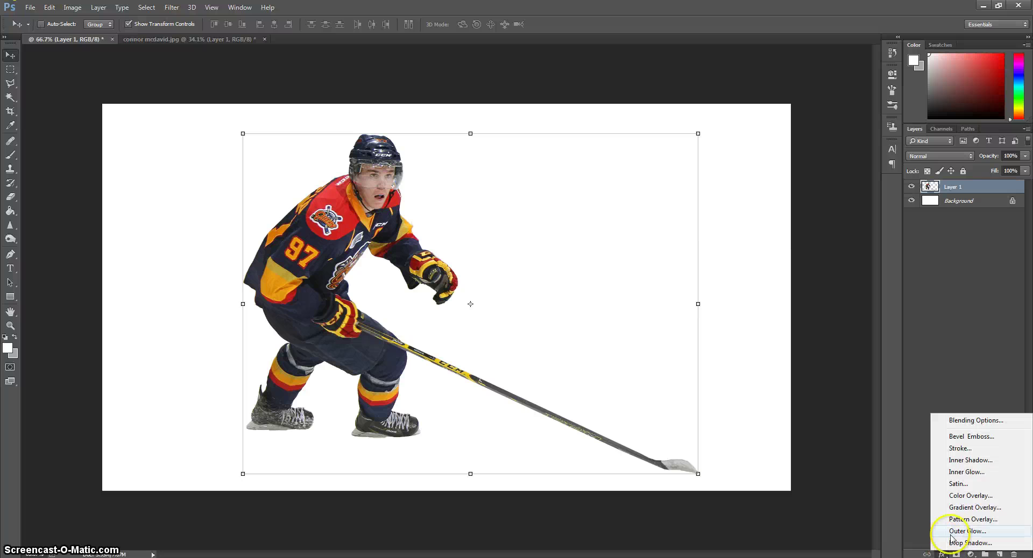
pyautogui.click(951, 533)
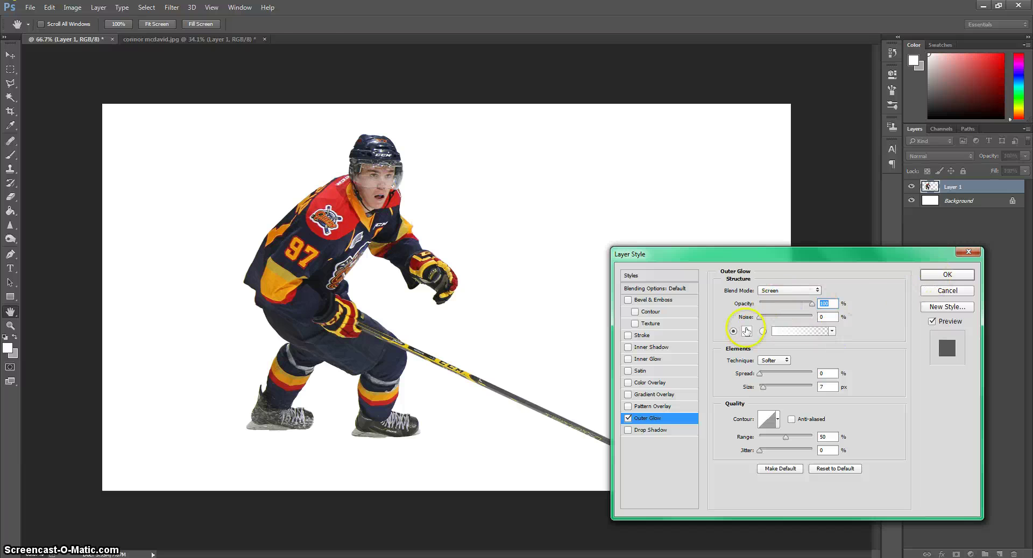
pyautogui.click(746, 331)
pyautogui.moveTo(353, 394); pyautogui.dragTo(404, 507)
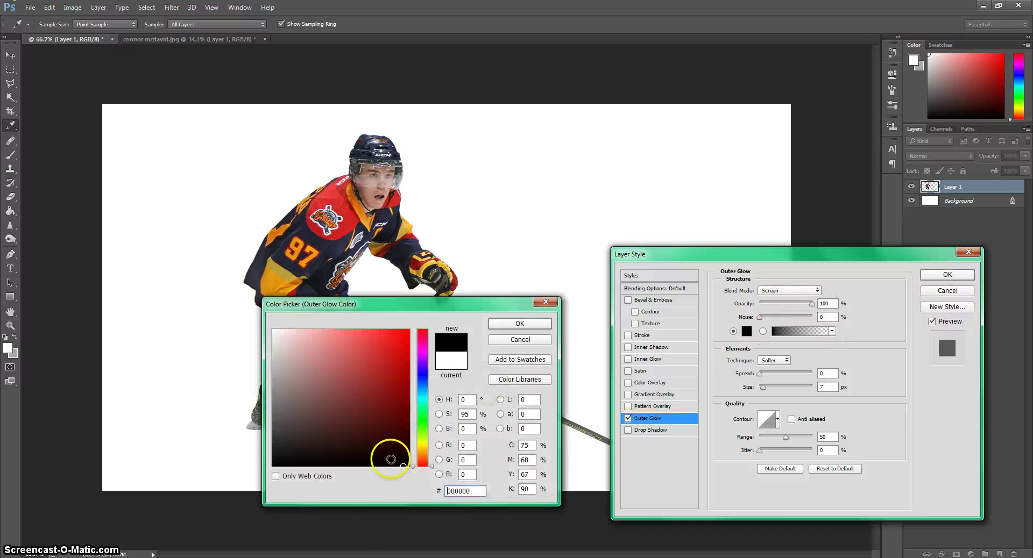
pyautogui.click(519, 323)
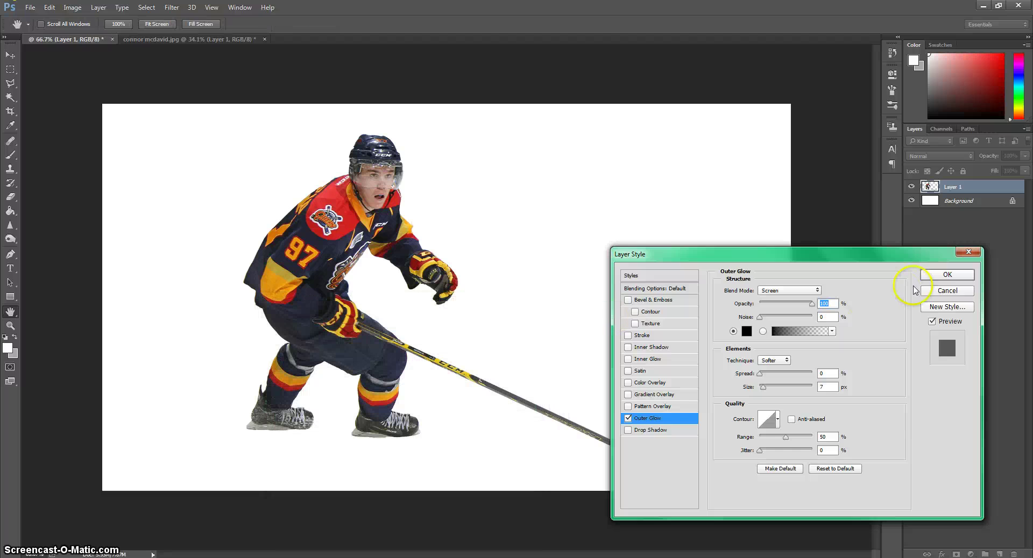
pyautogui.click(932, 276)
pyautogui.press('v')
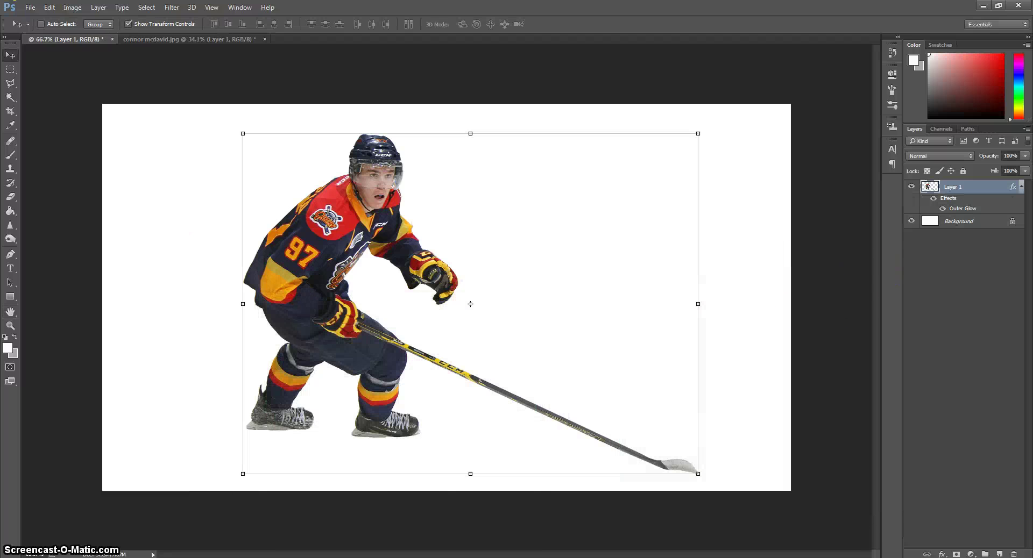
# Try a larger spread and a size of 136 px for the Outer Glow, and undo the glow effect
pyautogui.click(941, 555)
pyautogui.click(955, 536)
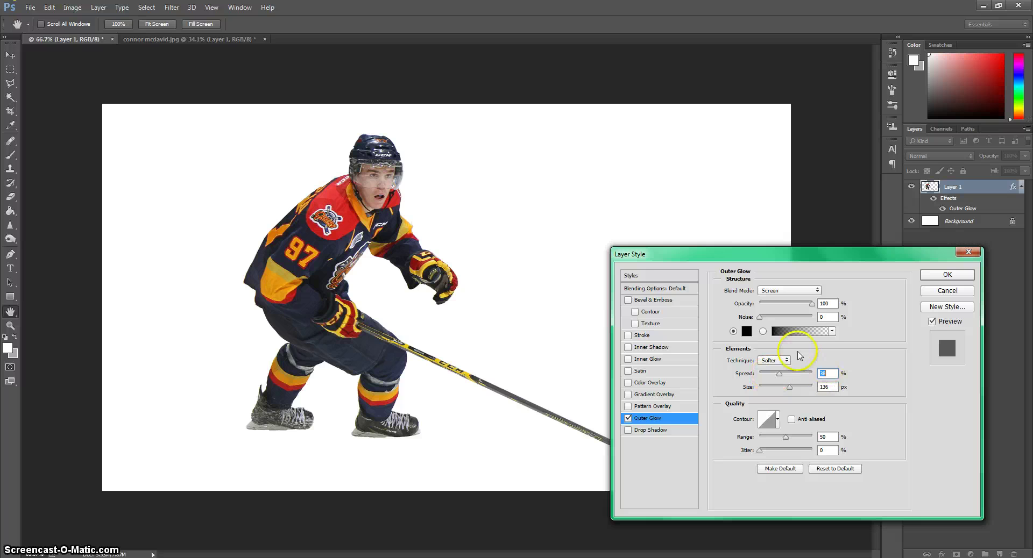
pyautogui.click(946, 274)
pyautogui.press('v')
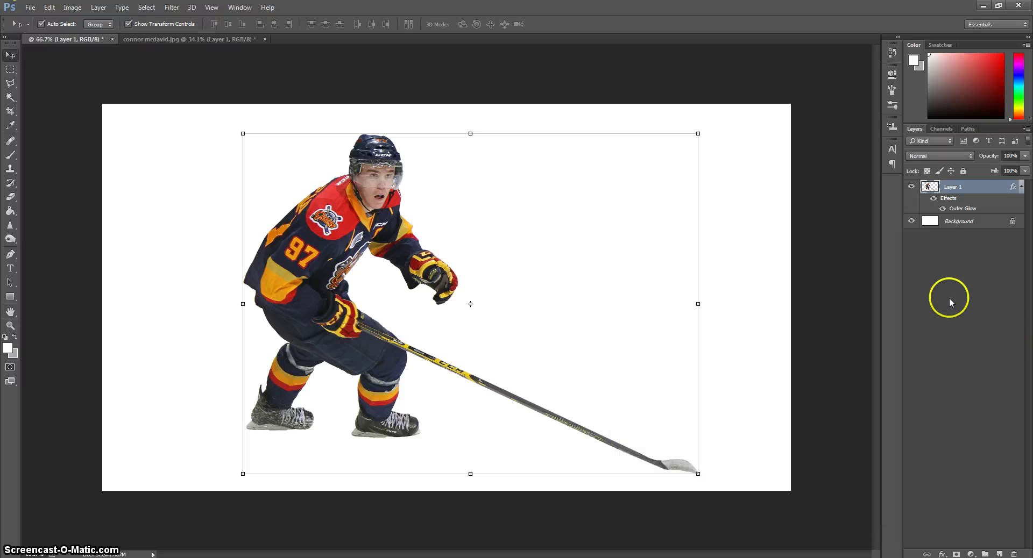
pyautogui.hotkey('ctrl', 'z')
# Preview the default Pattern Overlay on the player layer and discard it
pyautogui.click(942, 554)
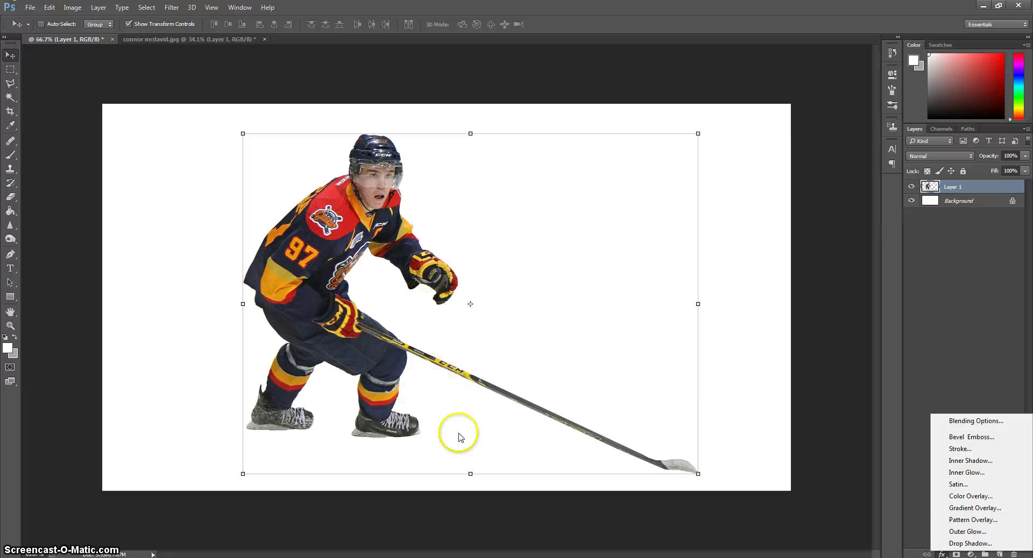
pyautogui.click(955, 520)
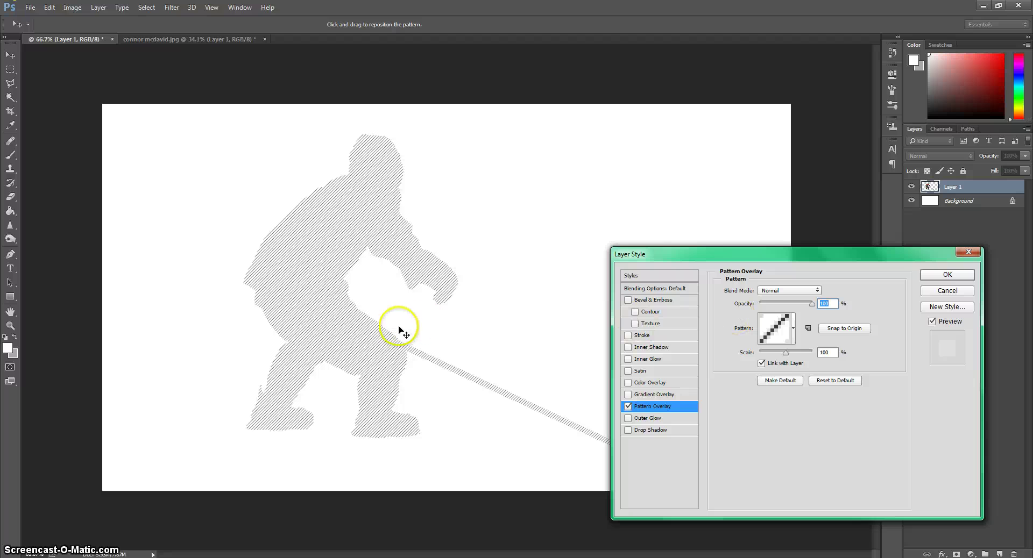
pyautogui.click(923, 292)
# Preview the default linear Gradient Overlay on the player layer and discard it
pyautogui.click(942, 554)
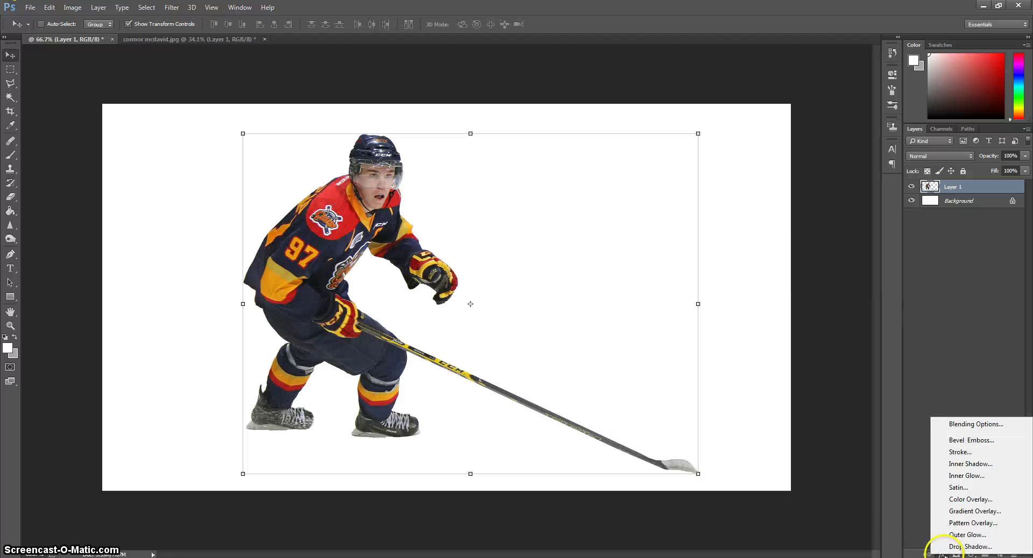
pyautogui.click(965, 512)
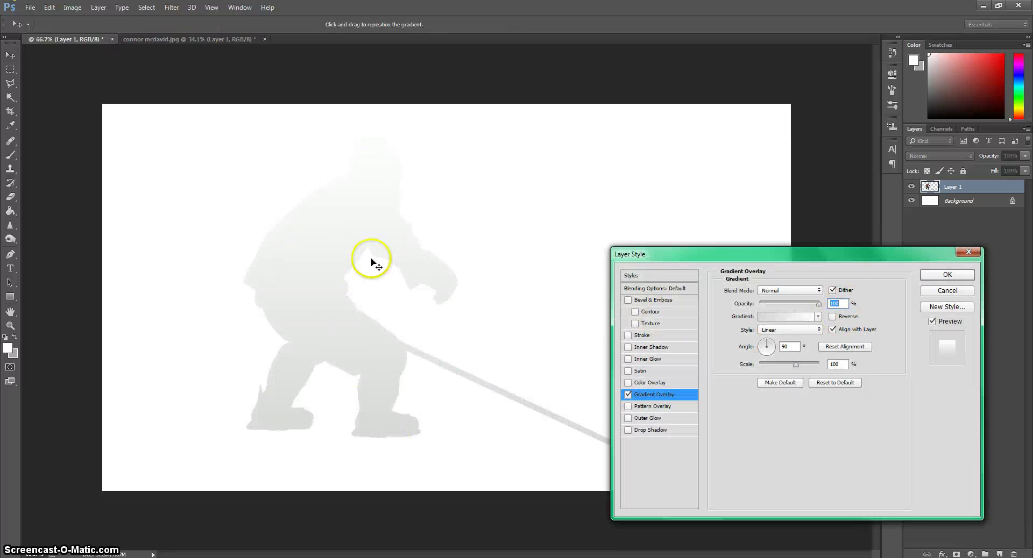
pyautogui.click(947, 291)
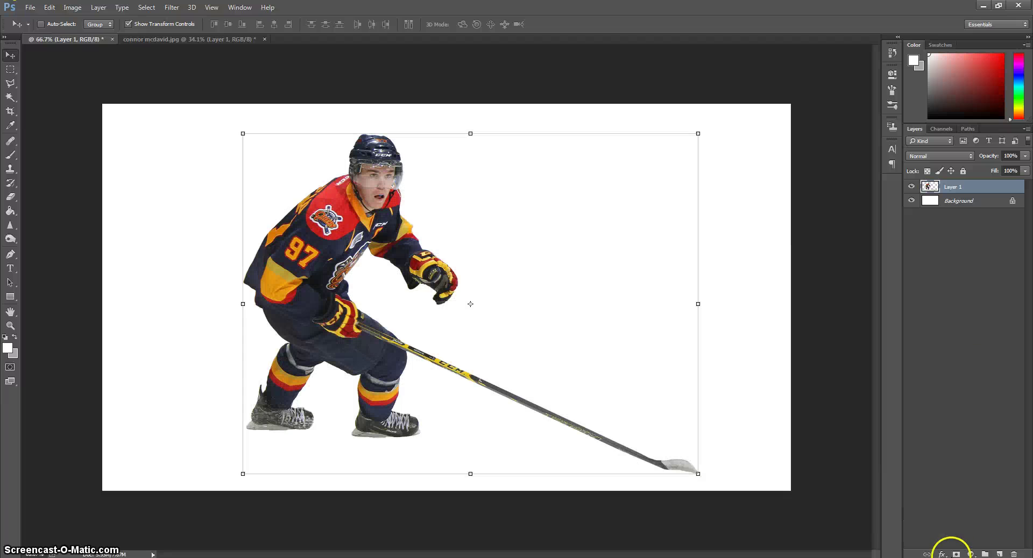
# Preview the default grey Color Overlay on the player layer and discard it
pyautogui.click(935, 555)
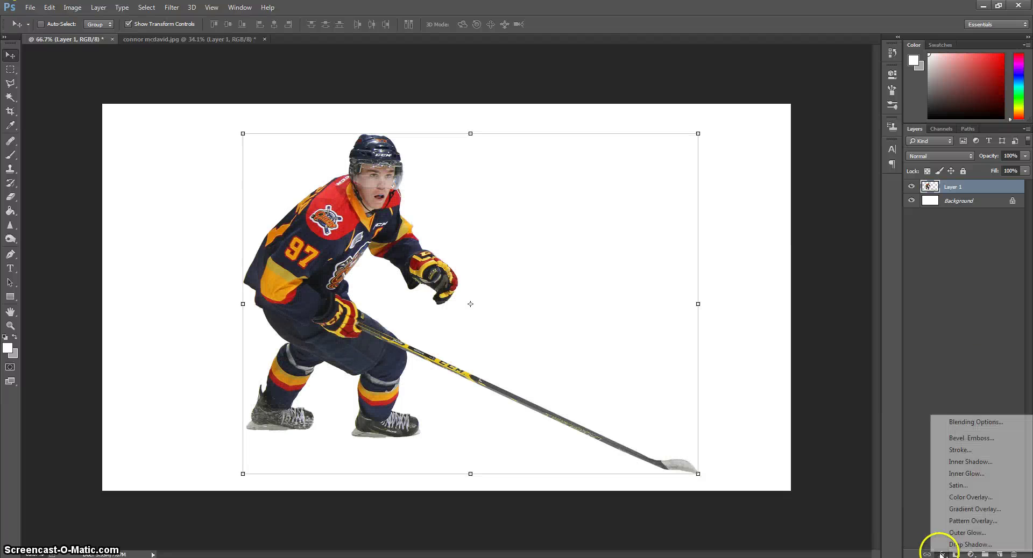
pyautogui.click(973, 499)
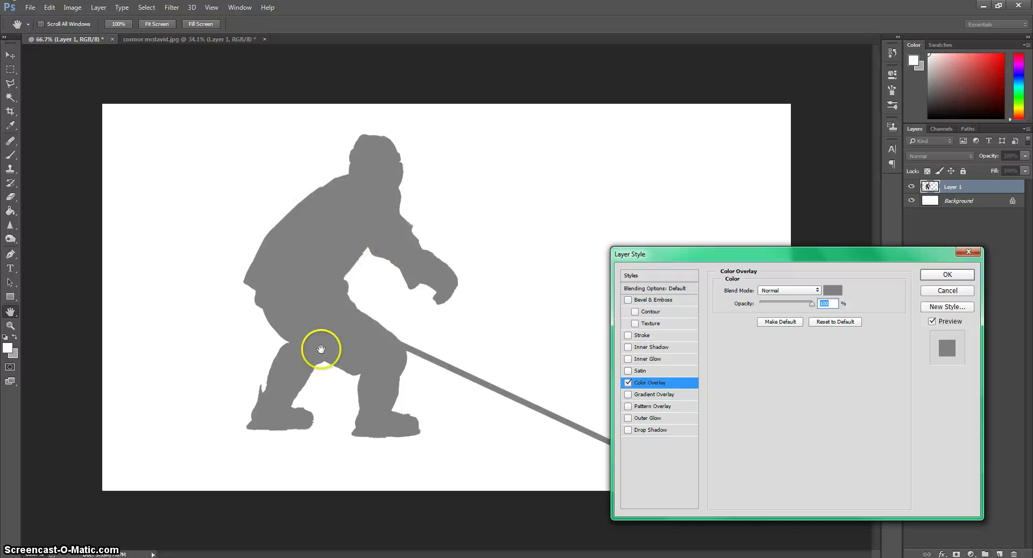
pyautogui.click(931, 294)
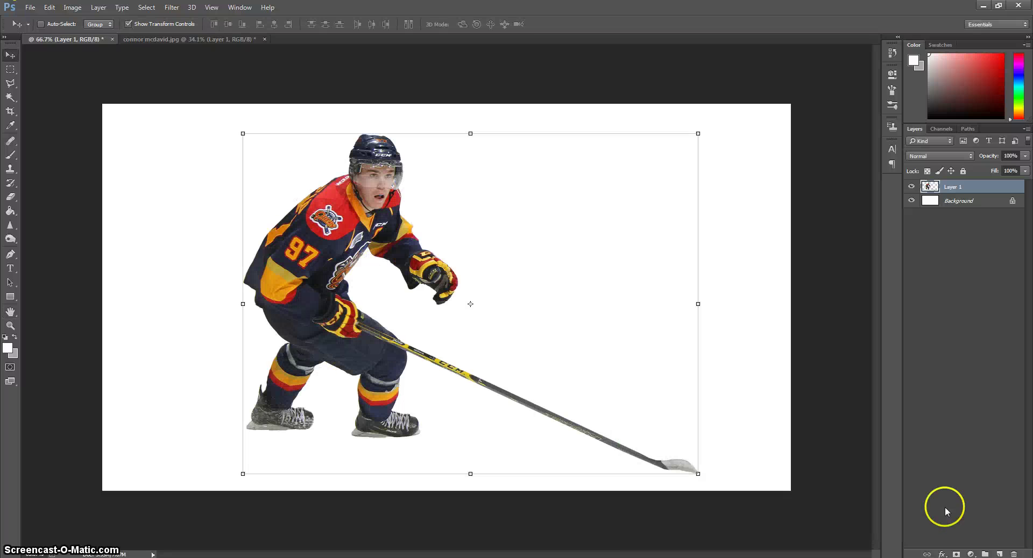
# Preview a Satin effect on the player layer and raise its opacity to 100%
pyautogui.click(941, 555)
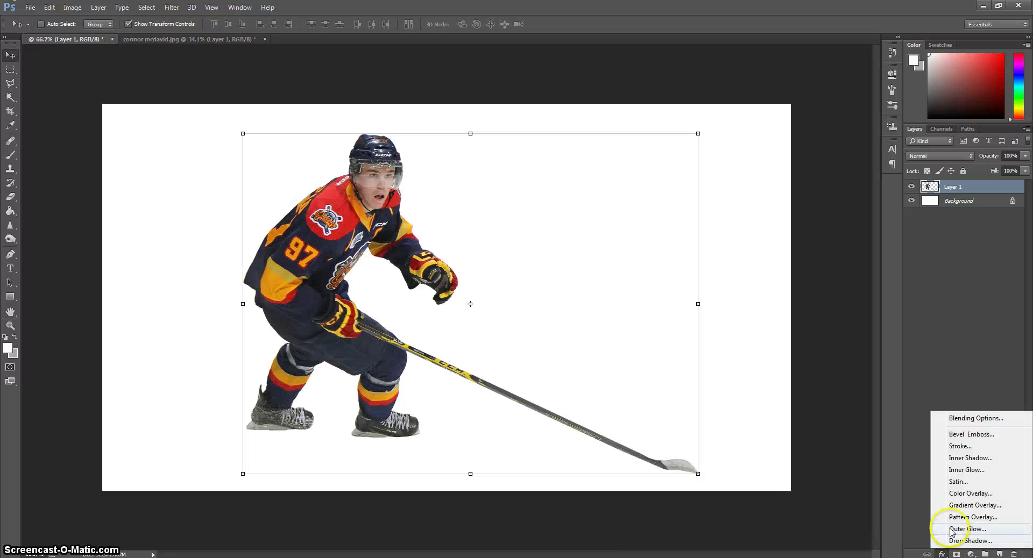
pyautogui.click(960, 481)
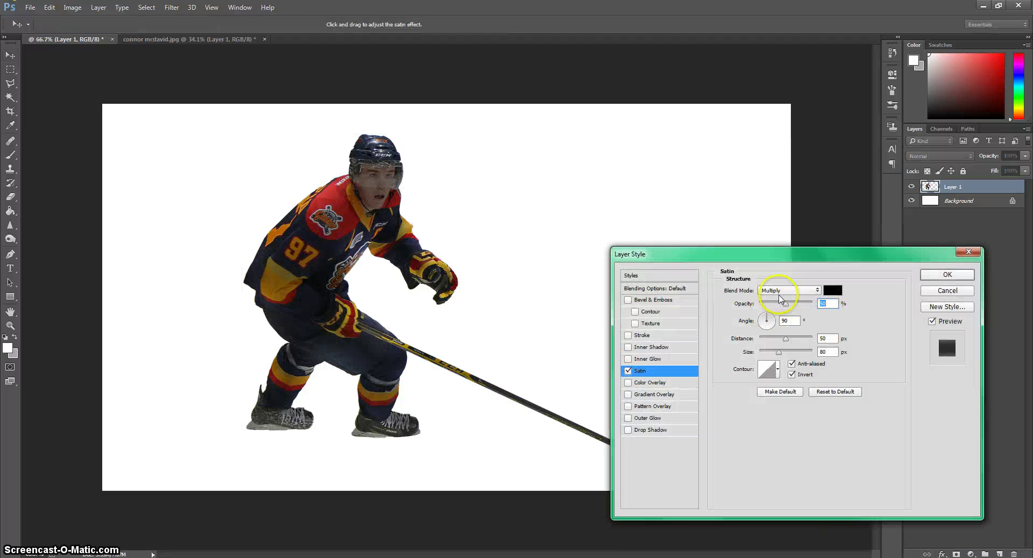
pyautogui.hotkey('shift', 'Up')
pyautogui.hotkey('shift', 'Up')
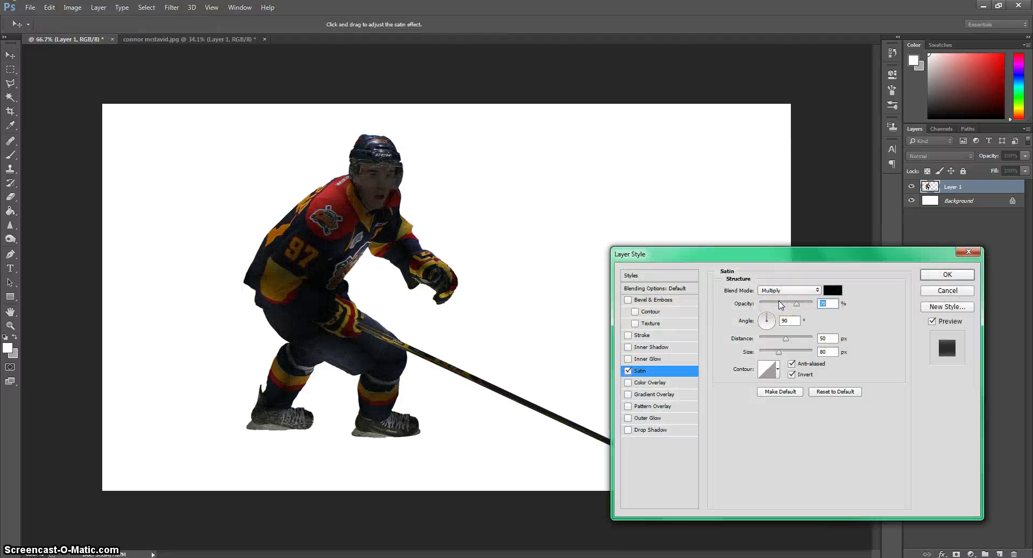
pyautogui.hotkey('shift', 'Up')
pyautogui.hotkey('shift', 'Up')
pyautogui.hotkey('shift', 'Up')
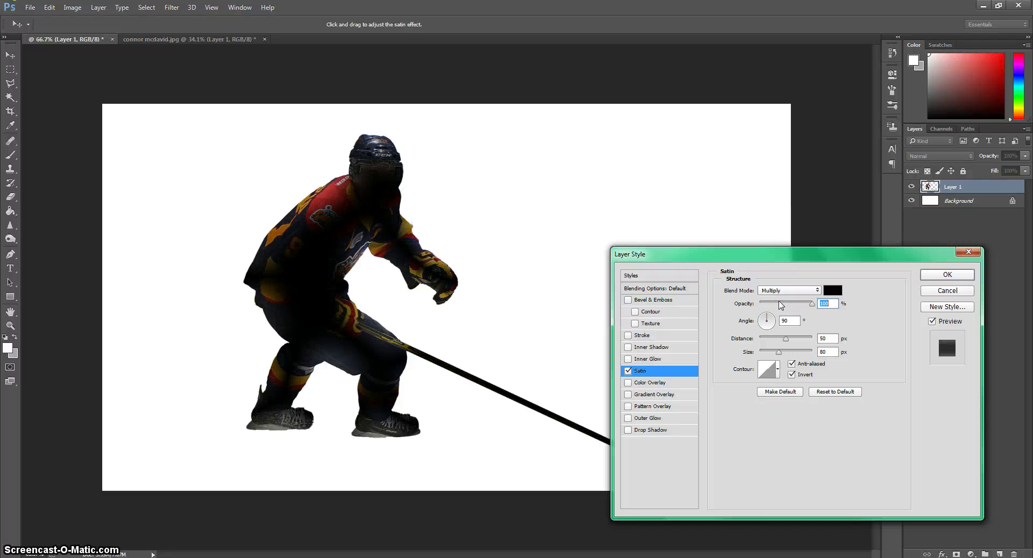
# Lower the Satin effect's opacity to 95% and discard the effect
pyautogui.hotkey('shift', 'Down')
pyautogui.press('Down')
pyautogui.press('Down')
pyautogui.press('Down')
pyautogui.press('Down')
pyautogui.press('Down')
pyautogui.moveTo(806, 317); pyautogui.dragTo(833, 322)
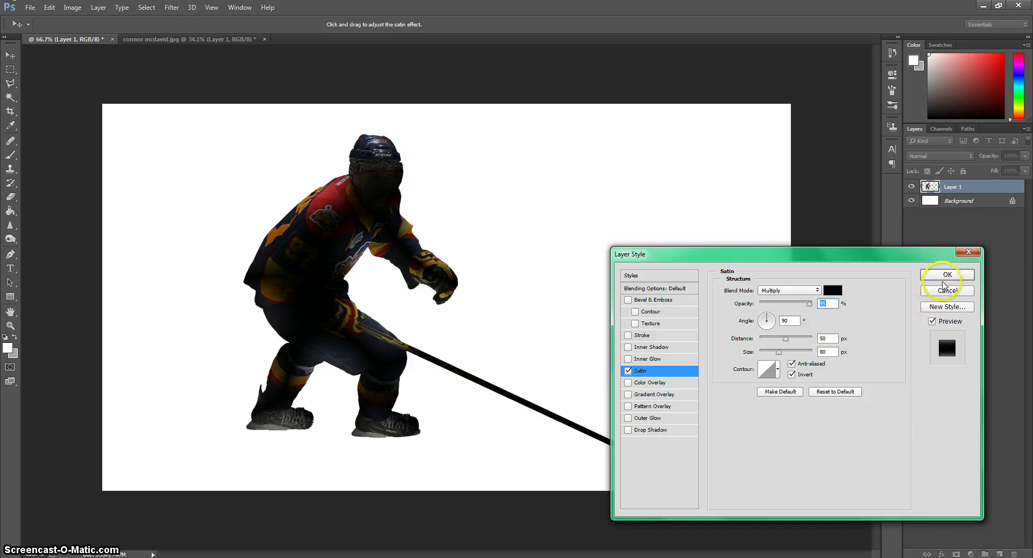
pyautogui.click(948, 291)
# Add an Inner Glow to the player layer with 100% opacity and the colour 000000
pyautogui.click(942, 554)
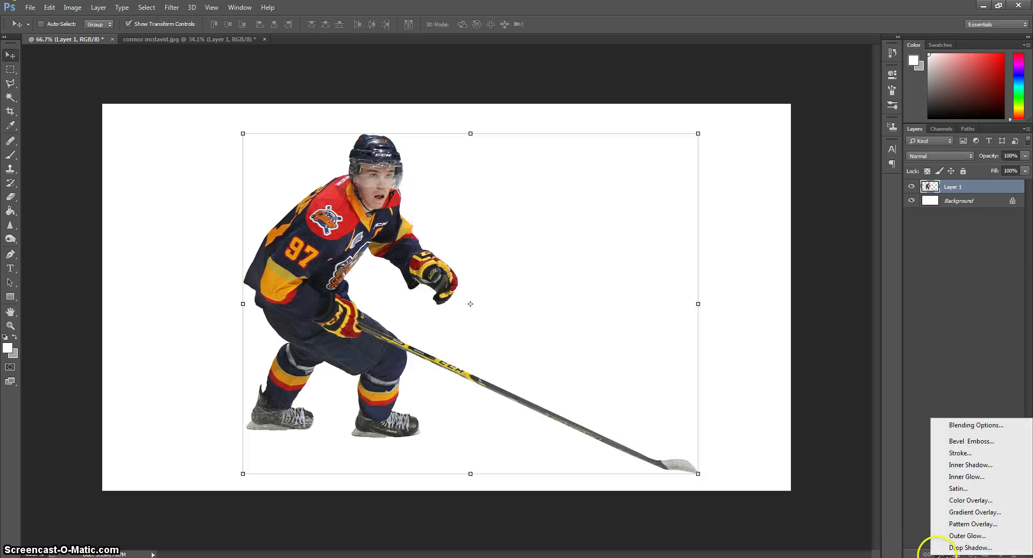
pyautogui.click(978, 478)
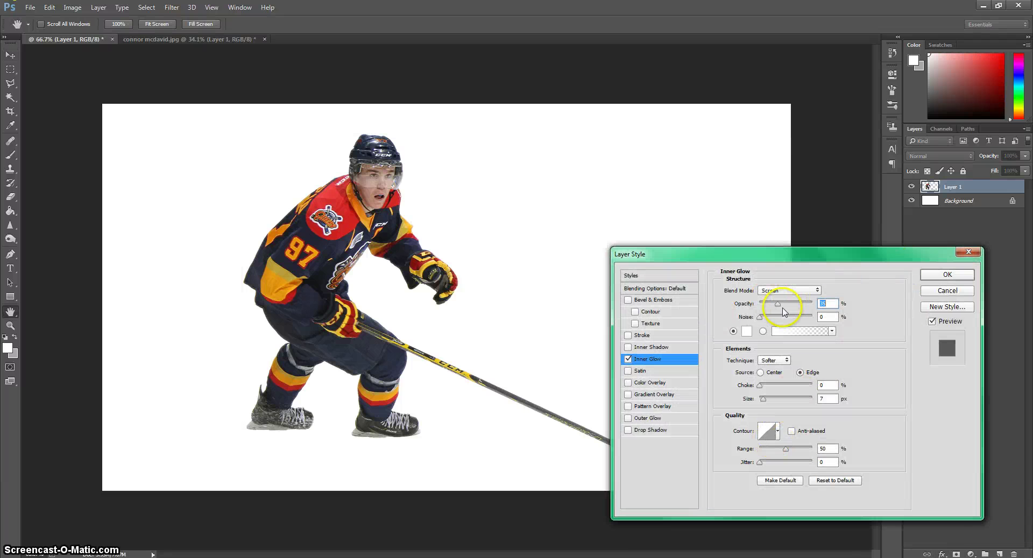
pyautogui.moveTo(779, 308); pyautogui.dragTo(811, 303)
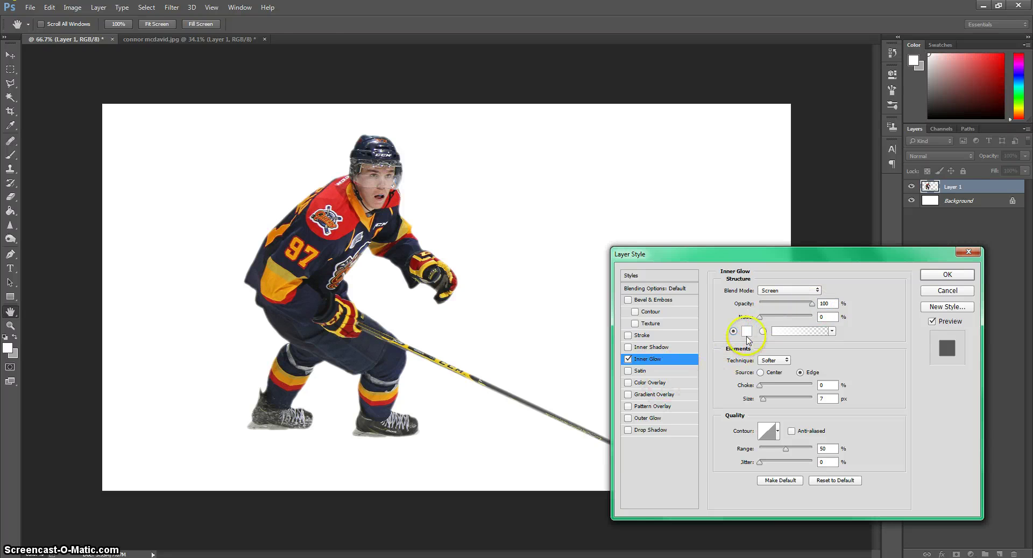
pyautogui.click(746, 331)
pyautogui.write('000000')
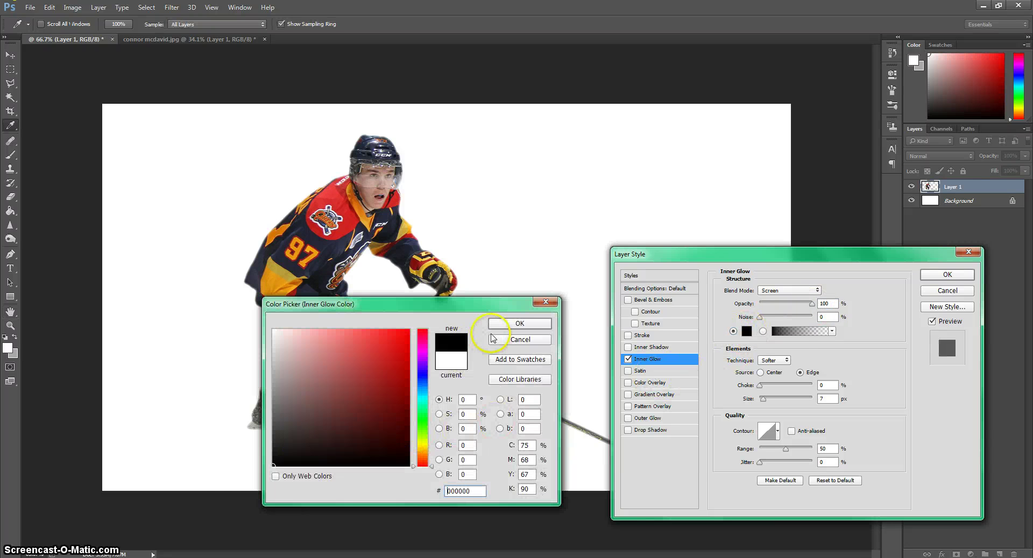
pyautogui.click(514, 324)
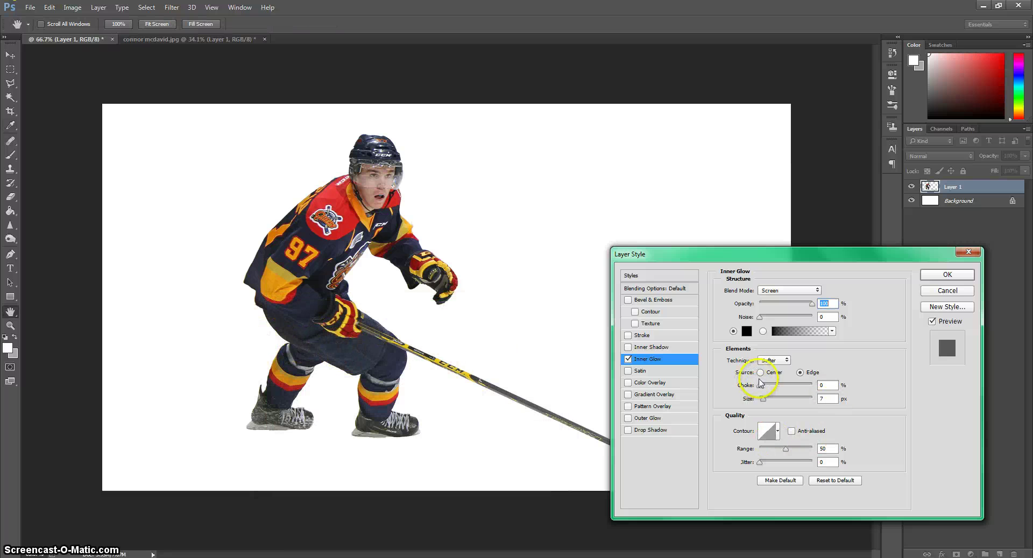
# Set the Inner Glow to the Softer technique with 48% choke, 169 px size, 65% range and Normal blend mode
pyautogui.click(780, 364)
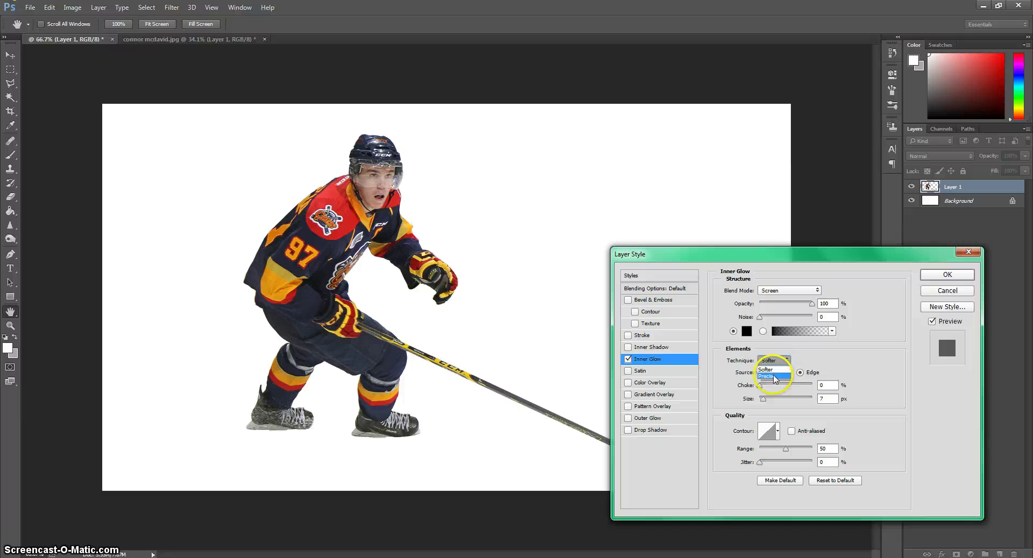
pyautogui.click(767, 376)
pyautogui.click(780, 364)
pyautogui.click(778, 369)
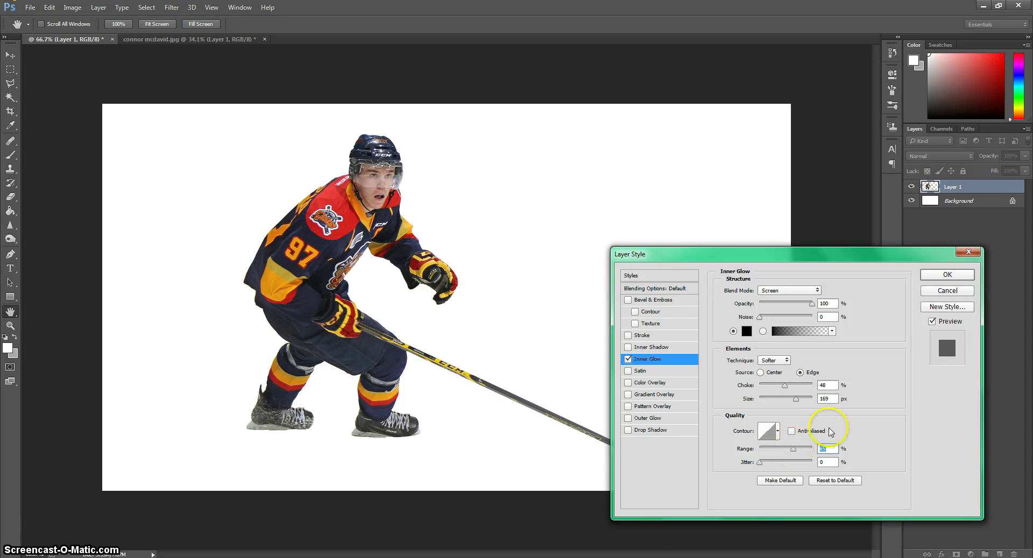
pyautogui.click(800, 293)
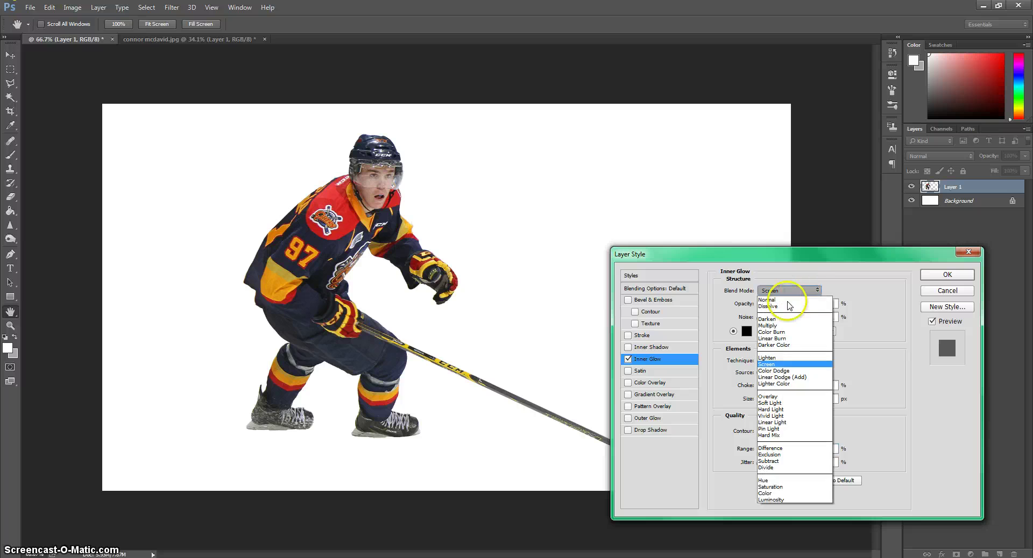
pyautogui.click(788, 305)
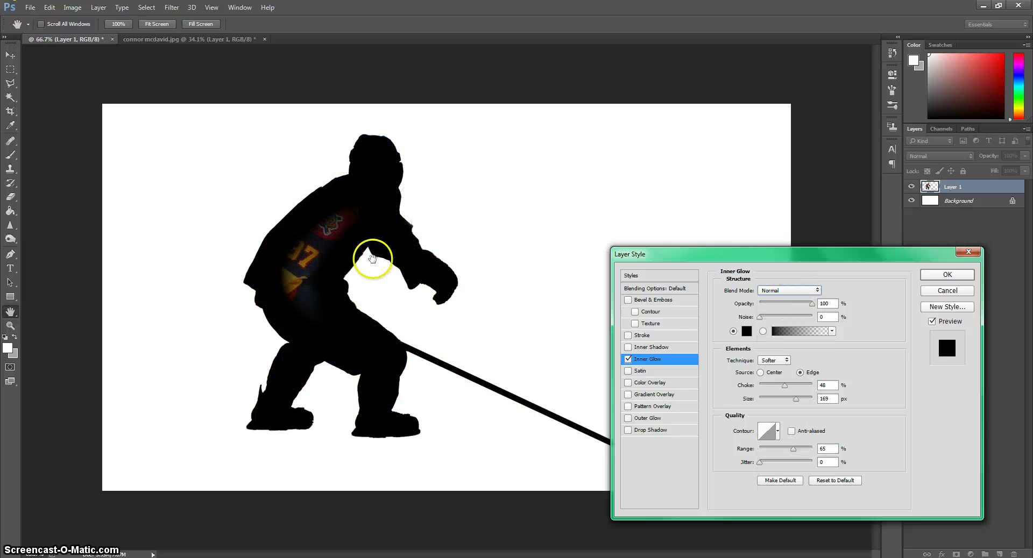
# Lower the Inner Glow's opacity to about 50% and discard the effect
pyautogui.moveTo(800, 311)
pyautogui.mouseDown()
pyautogui.moveTo(774, 304)
pyautogui.moveTo(807, 304)
pyautogui.moveTo(800, 311)
pyautogui.mouseUp()
pyautogui.hotkey('shift', 'Down')
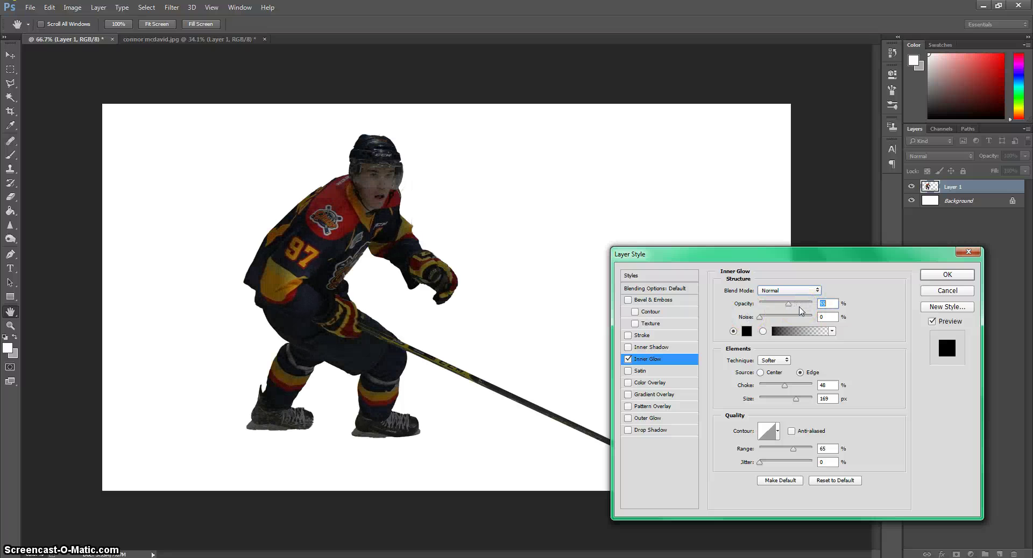
pyautogui.press('Down')
pyautogui.press('Down')
pyautogui.press('Down')
pyautogui.press('Down')
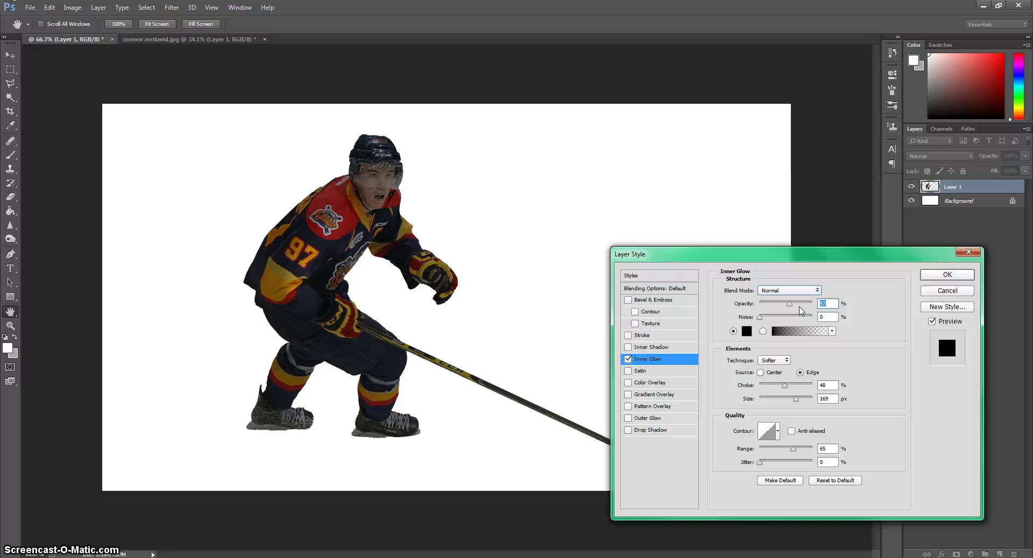
pyautogui.moveTo(784, 304); pyautogui.dragTo(786, 304)
pyautogui.click(408, 243)
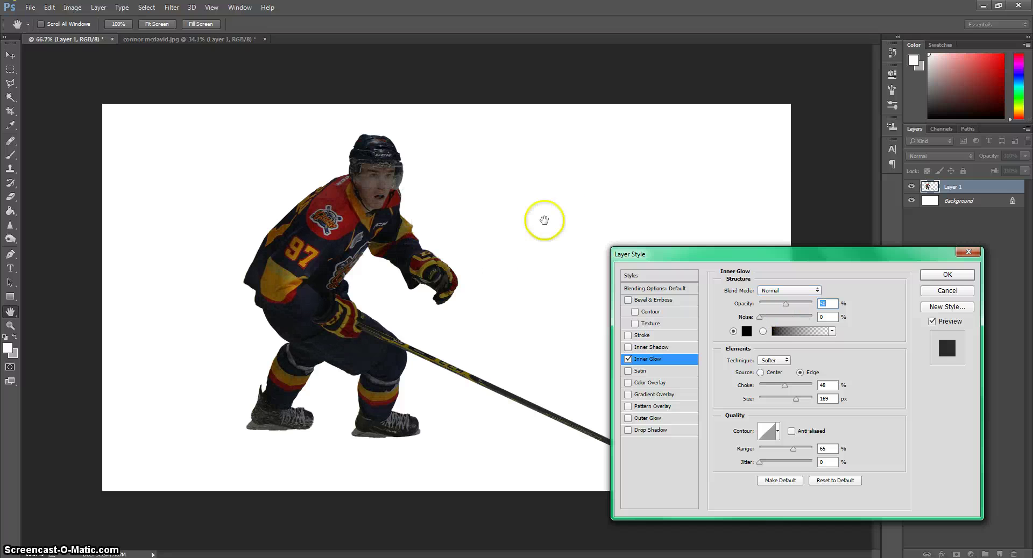
pyautogui.click(948, 275)
pyautogui.press('v')
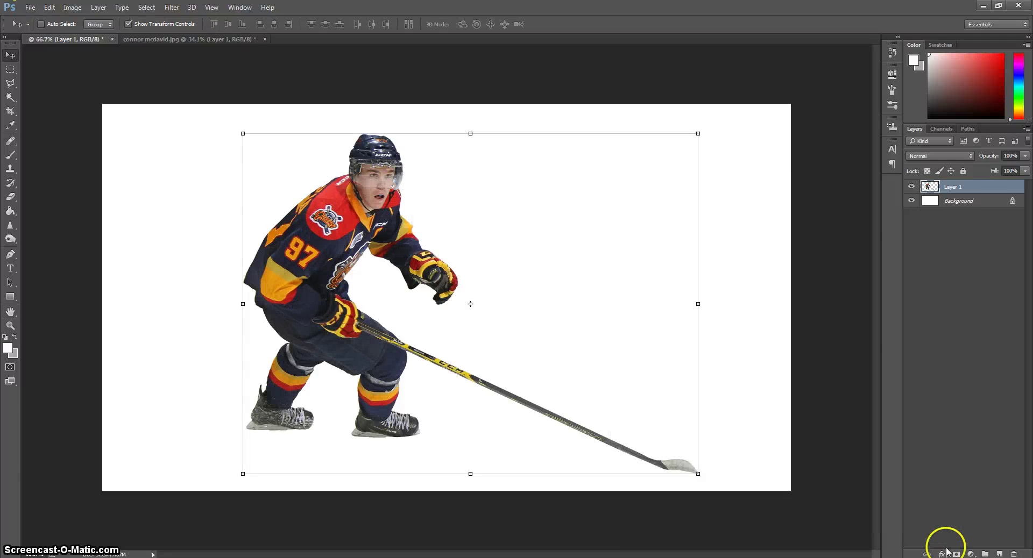
# Preview a thicker black inside Stroke on the player layer and discard it
pyautogui.click(945, 545)
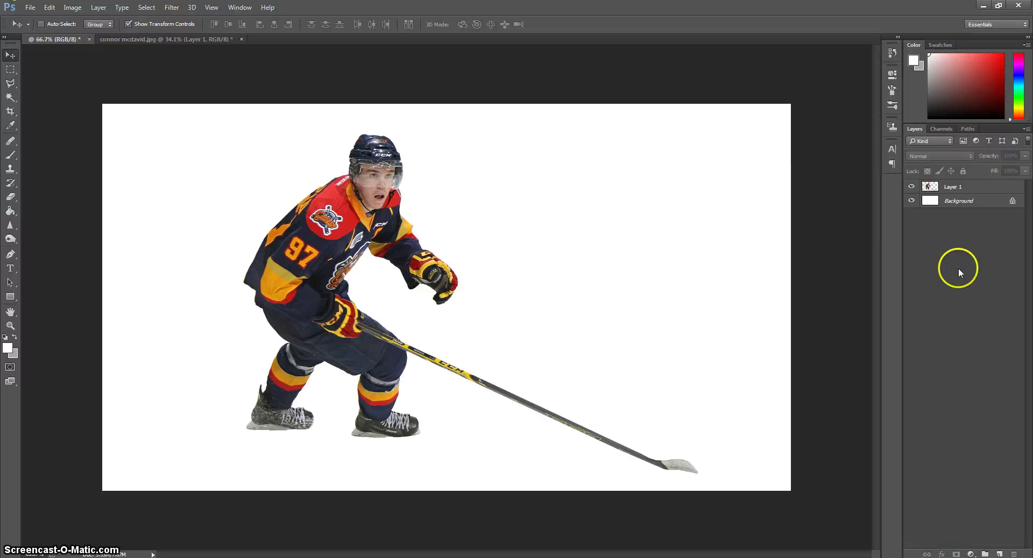
pyautogui.click(957, 200)
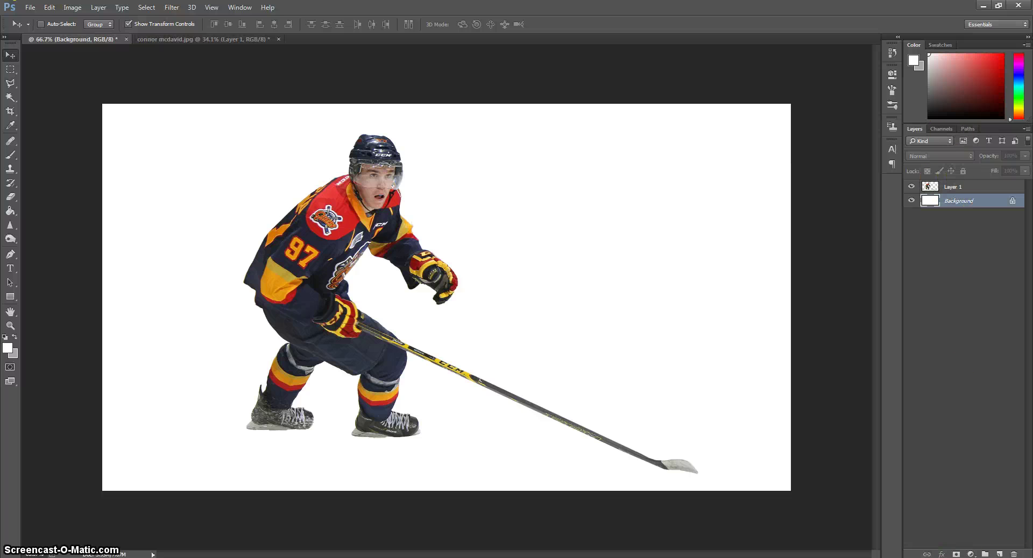
pyautogui.click(954, 186)
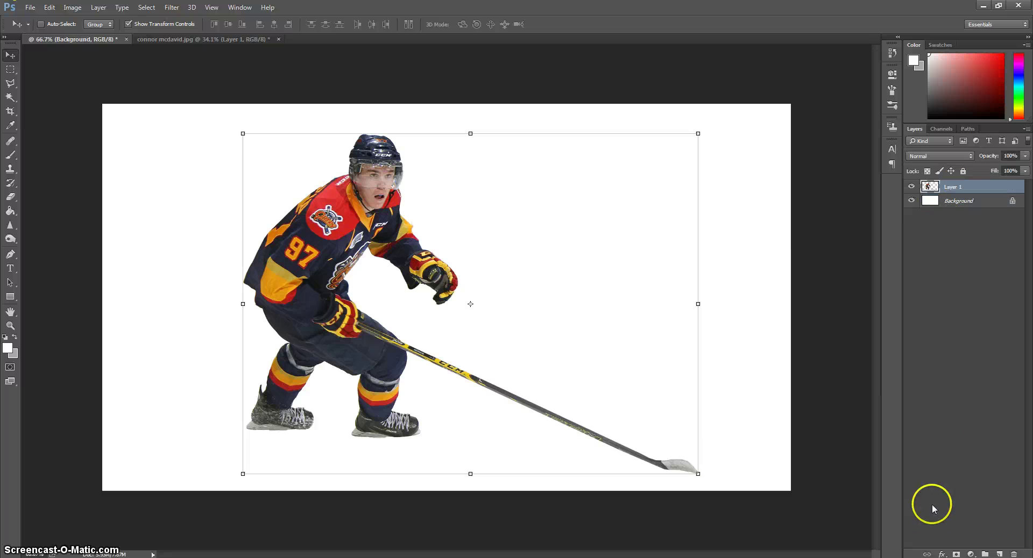
pyautogui.click(941, 554)
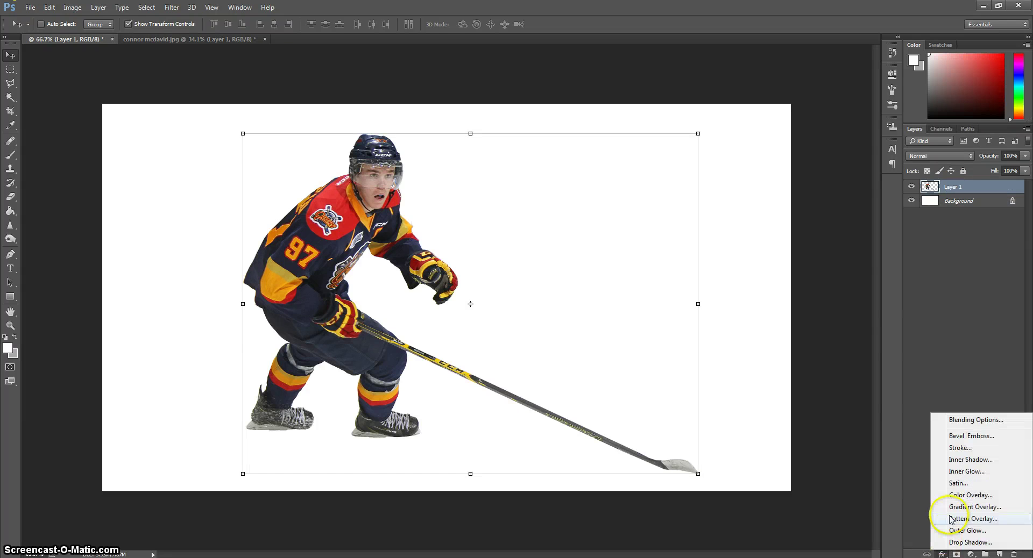
pyautogui.click(957, 452)
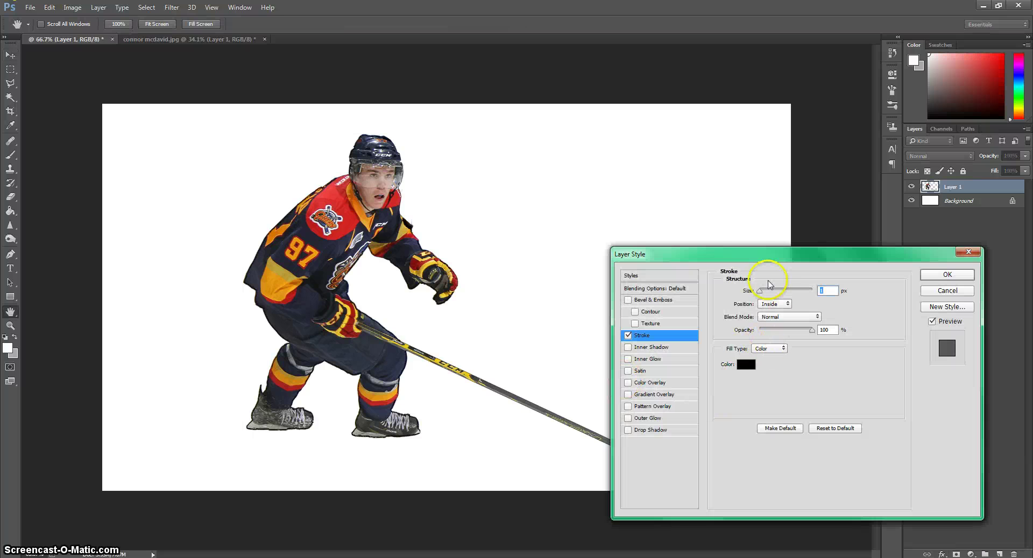
pyautogui.moveTo(764, 296)
pyautogui.mouseDown()
pyautogui.moveTo(775, 293)
pyautogui.moveTo(762, 295)
pyautogui.mouseUp()
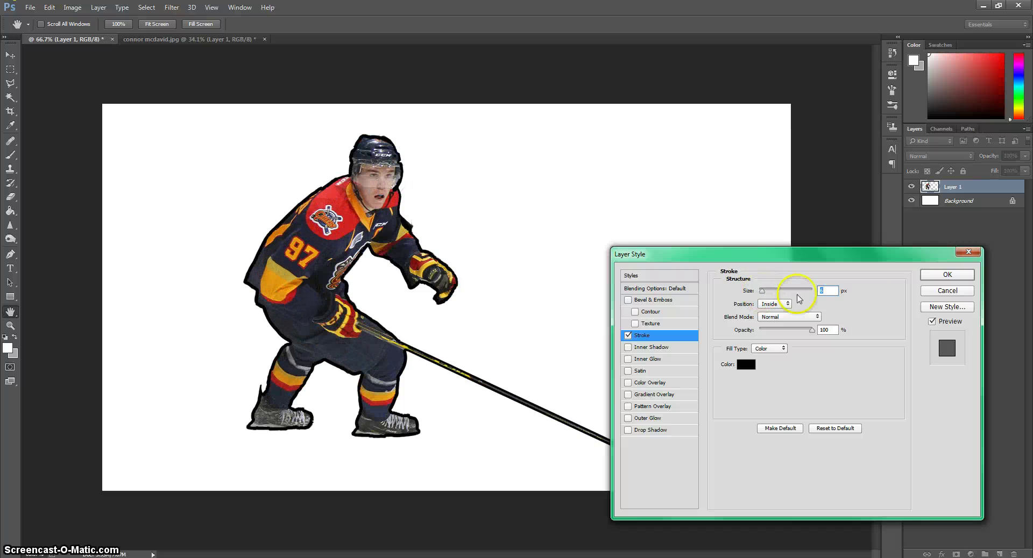
pyautogui.click(924, 295)
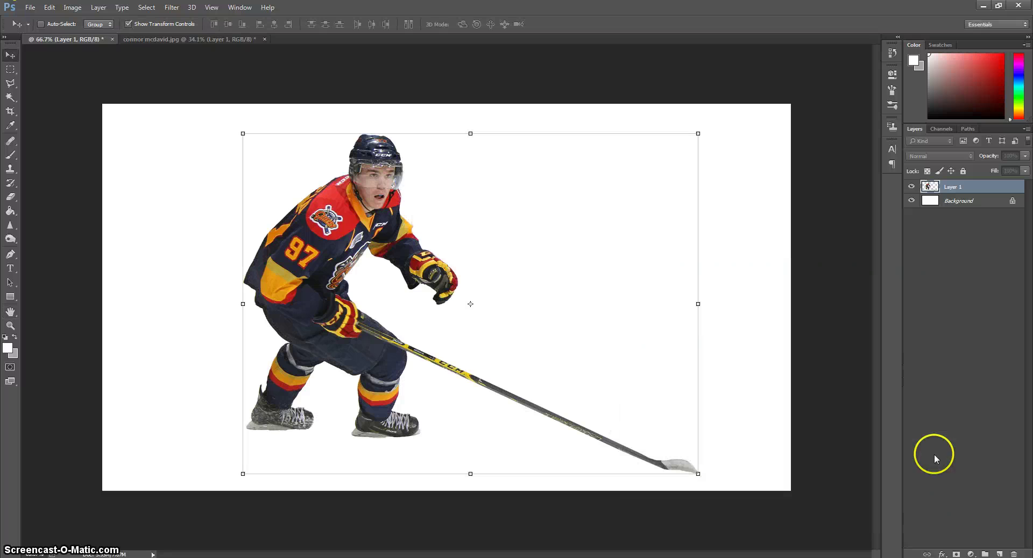
# Preview a Bevel & Emboss on the player layer with 93% depth and the Down direction, and discard it
pyautogui.click(941, 554)
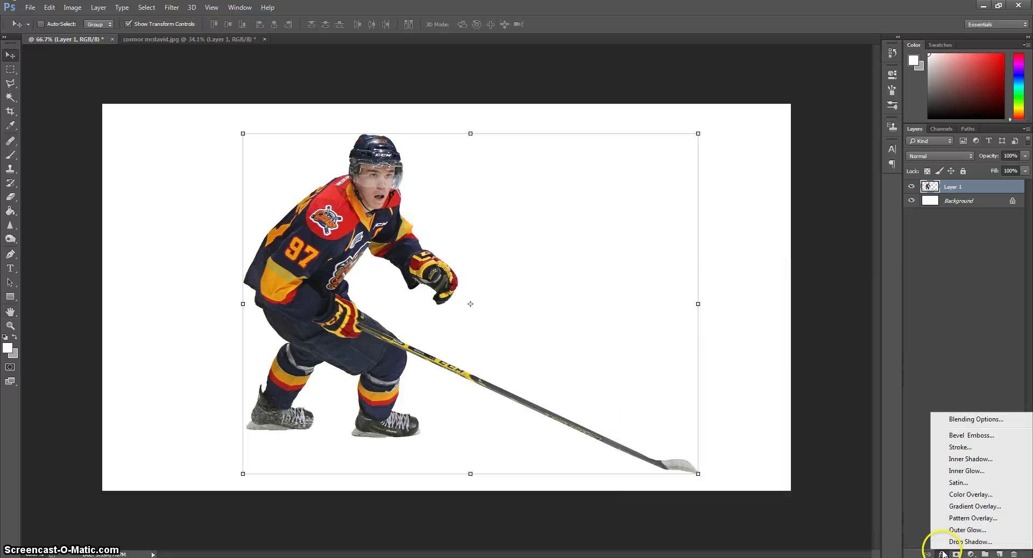
pyautogui.click(974, 436)
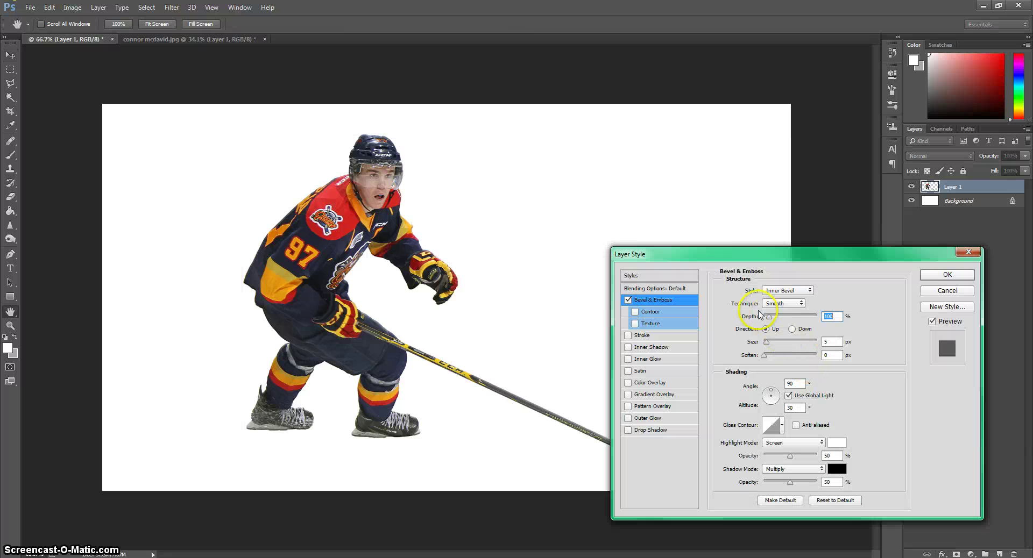
pyautogui.moveTo(768, 318); pyautogui.dragTo(792, 322)
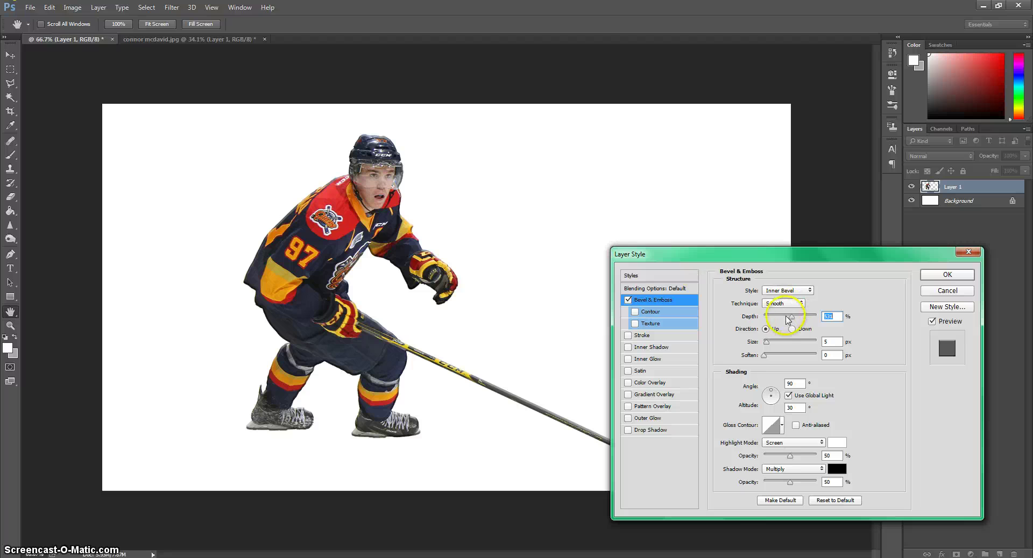
pyautogui.moveTo(792, 317); pyautogui.dragTo(798, 318)
pyautogui.write('1')
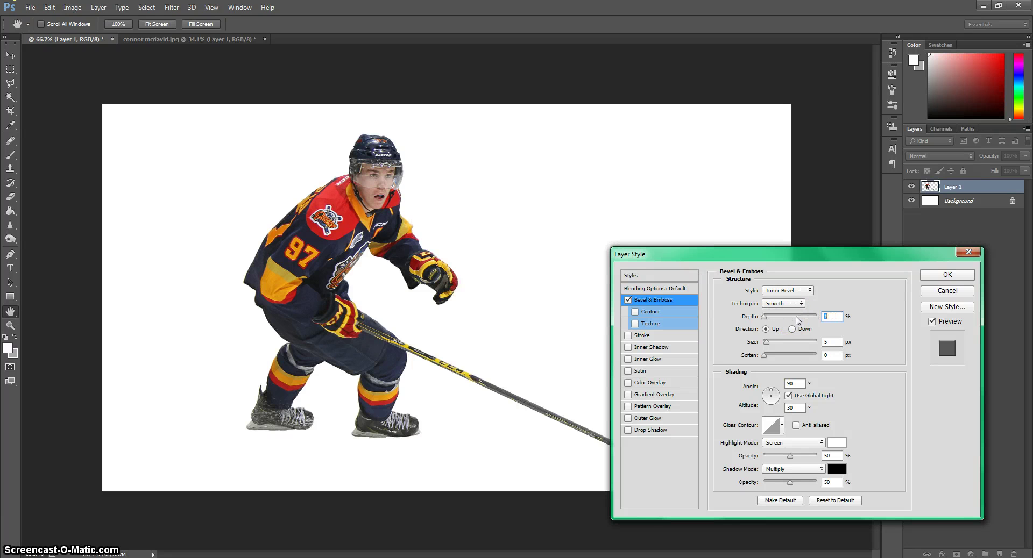
pyautogui.write('93')
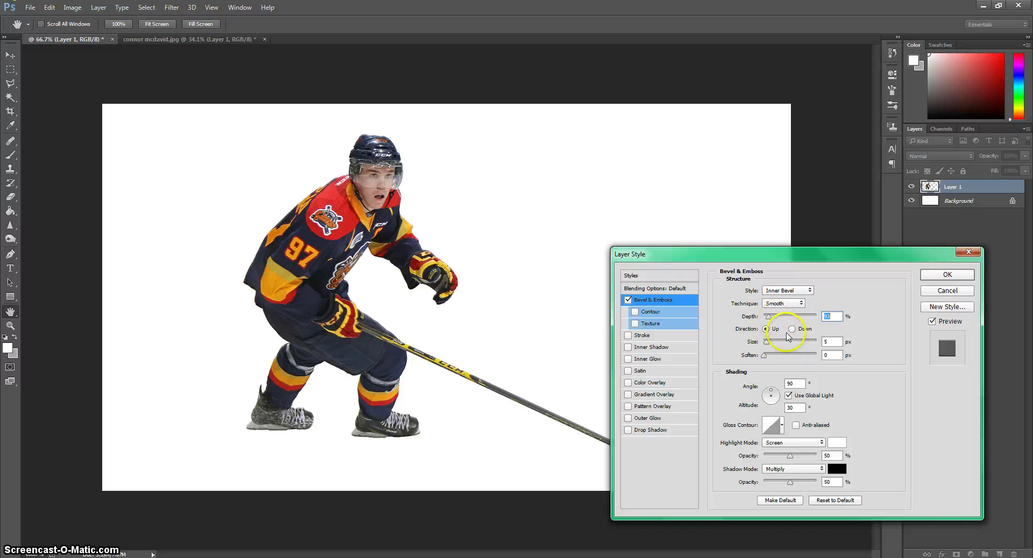
pyautogui.click(794, 330)
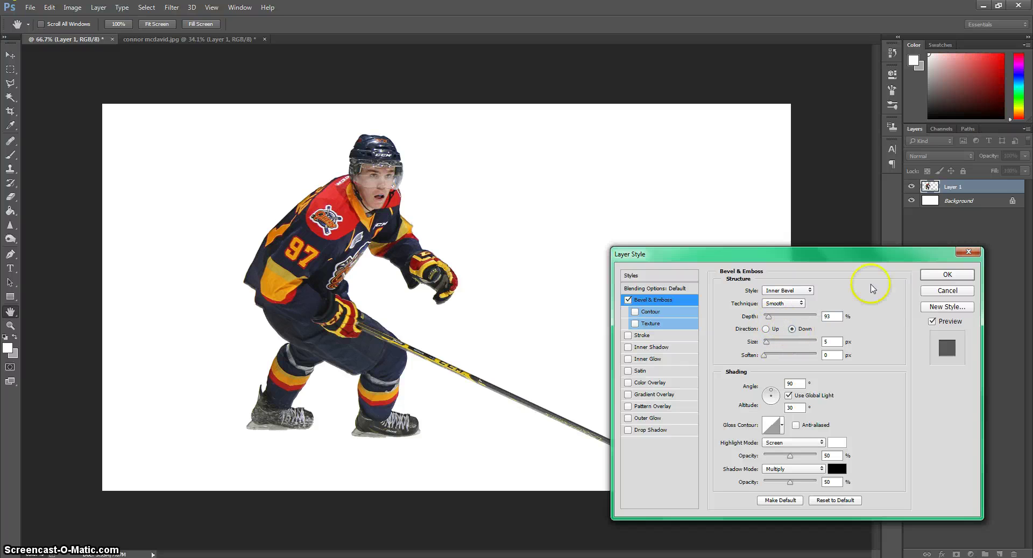
pyautogui.click(947, 275)
pyautogui.press('v')
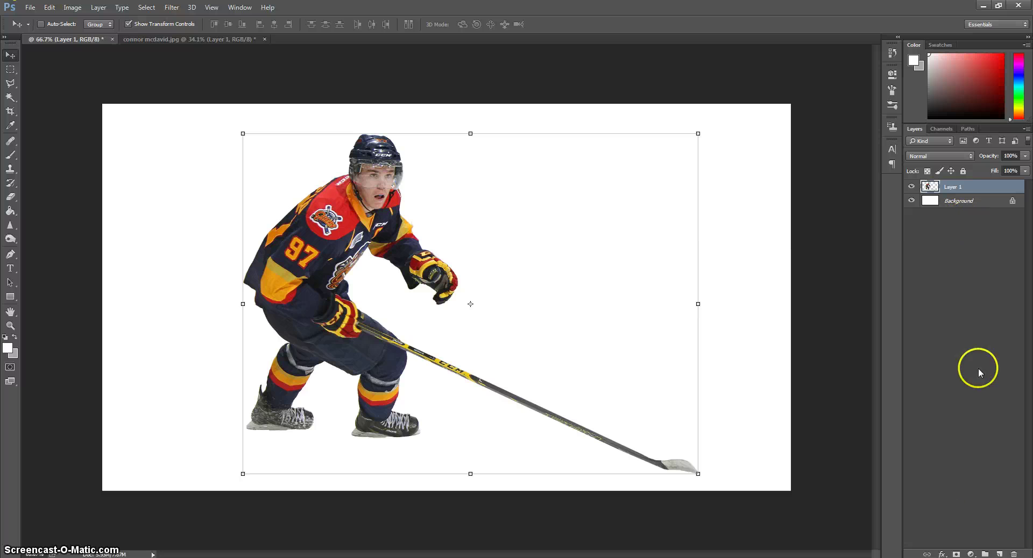
pyautogui.click(942, 555)
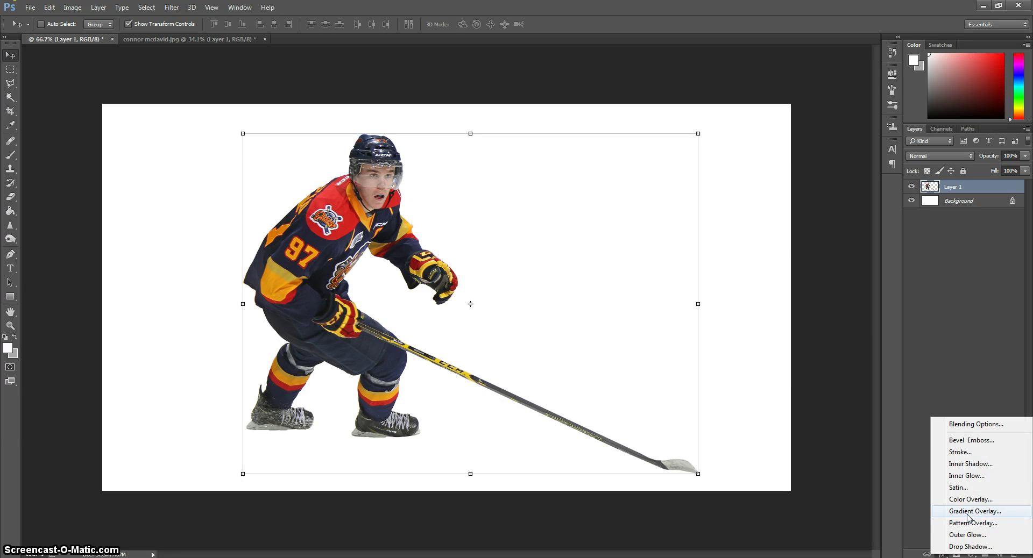
pyautogui.click(975, 483)
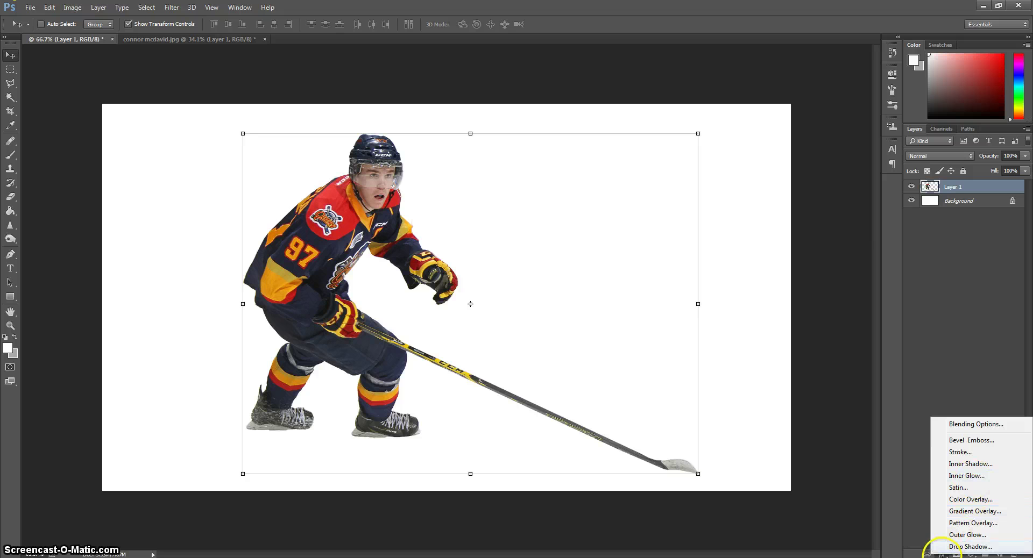
pyautogui.click(957, 505)
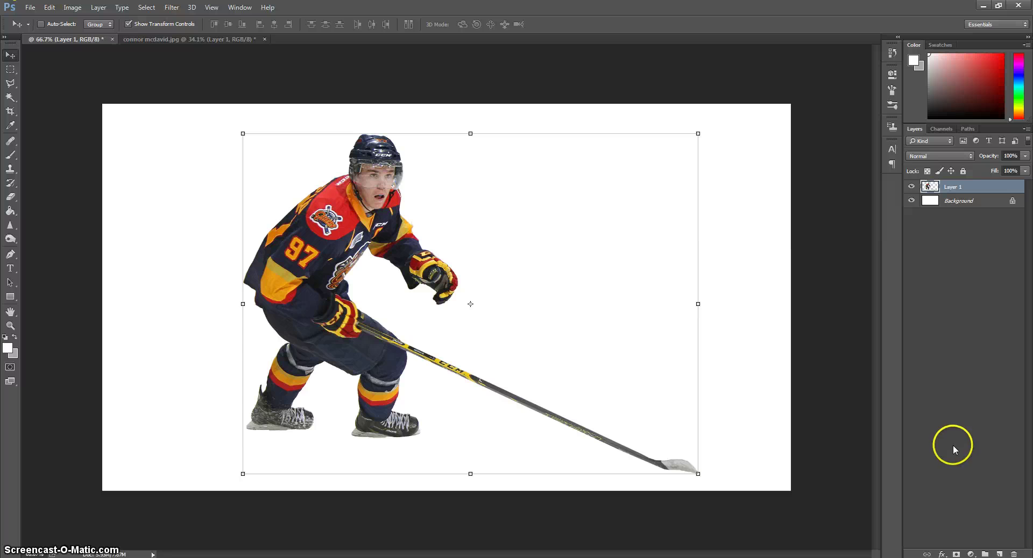